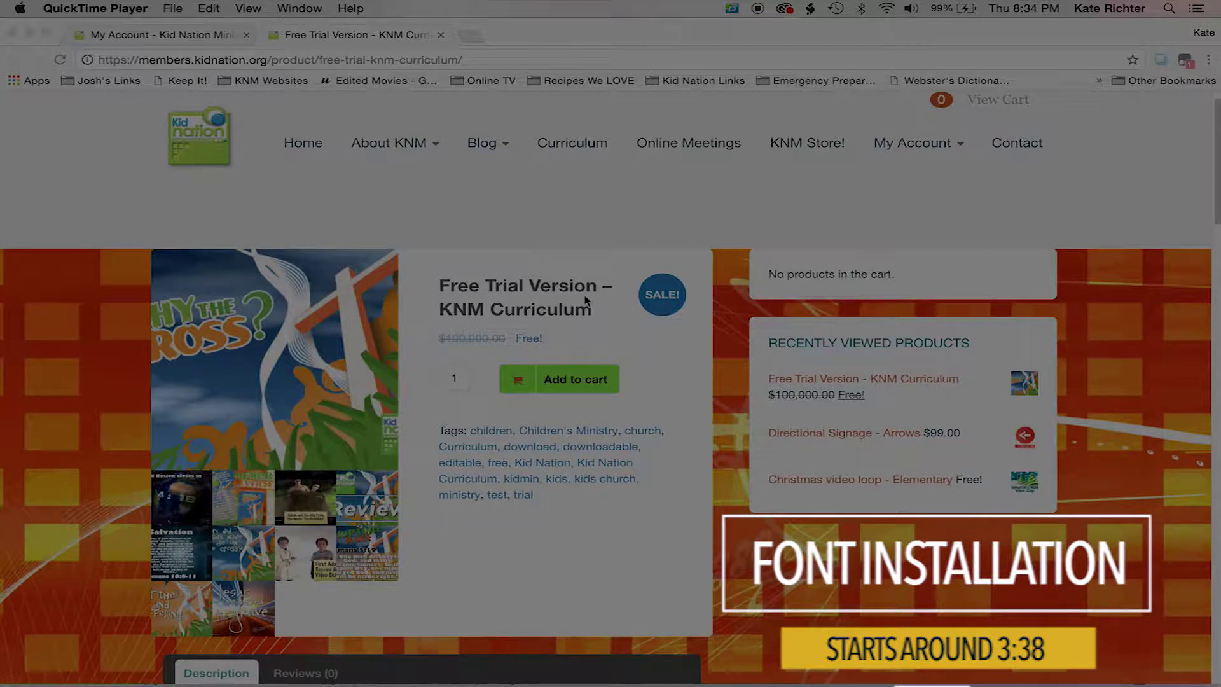
Step: Add the $0.00 free trial KNM Curriculum to the cart and go to the Checkout page
{"action": "left_click", "coordinate": [570, 377]}
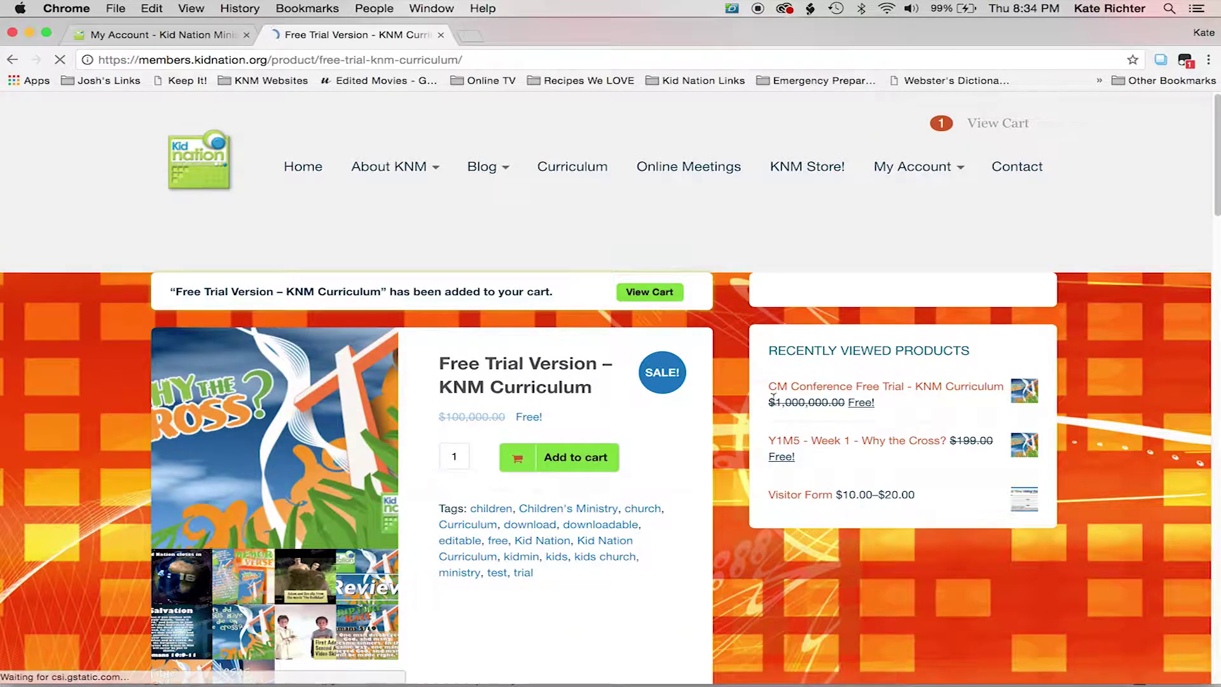
{"action": "left_click", "coordinate": [896, 386]}
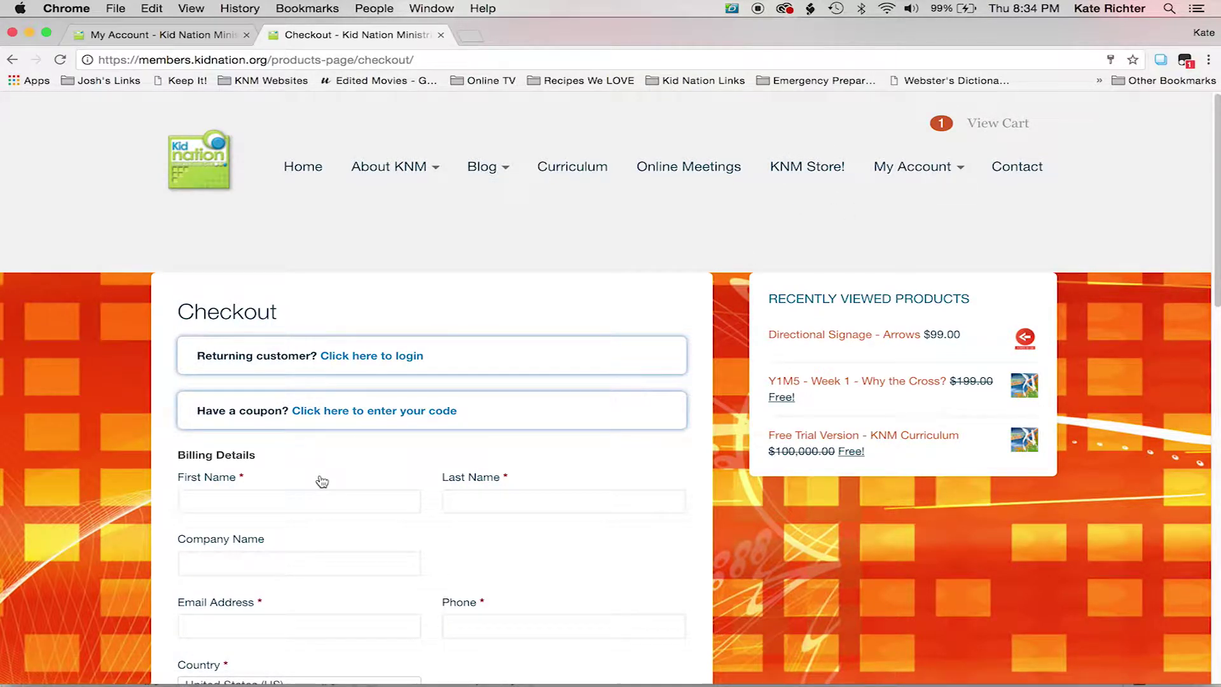
Step: Log in as a returning customer with the account username and password
{"action": "scroll", "coordinate": [321, 480], "scroll_direction": "down", "scroll_amount": 5}
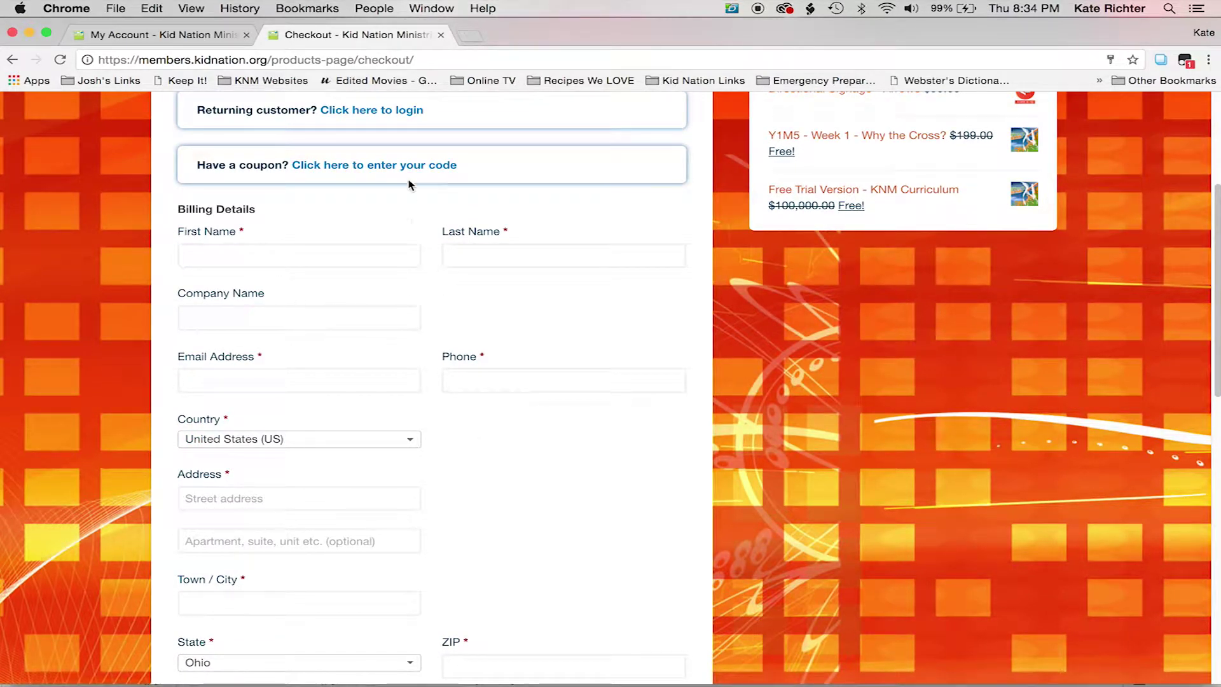
{"action": "left_click", "coordinate": [392, 112]}
{"action": "type", "text": "test"}
{"action": "key", "text": "Tab"}
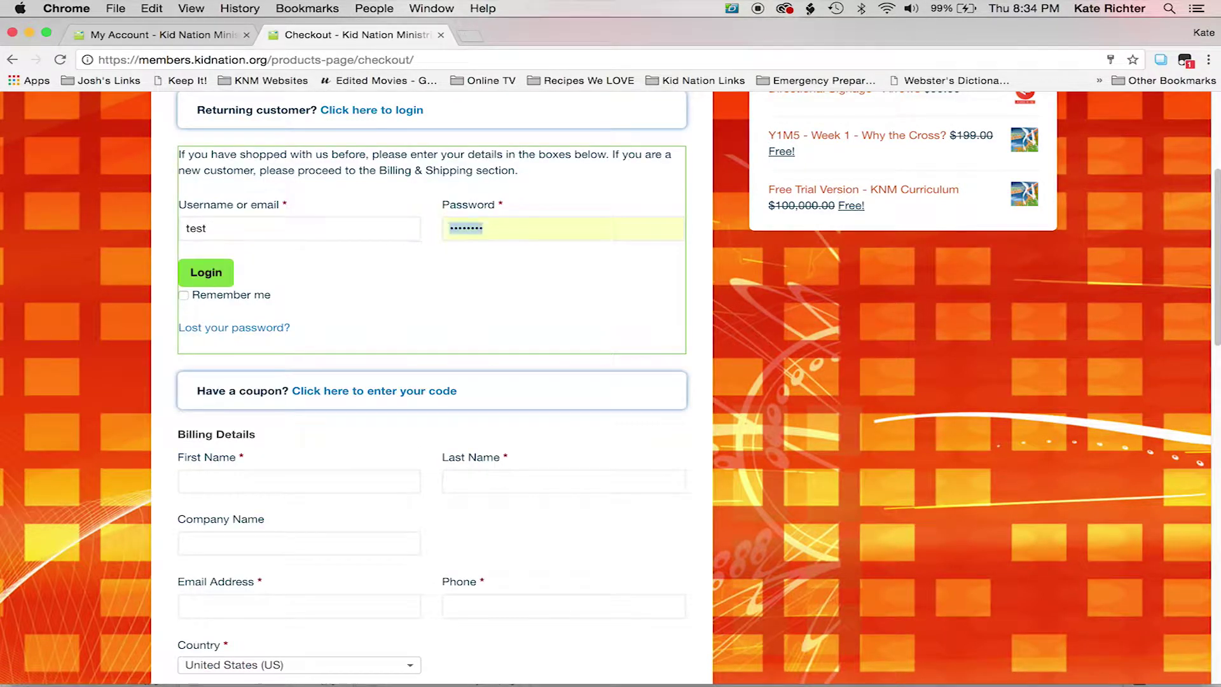
{"action": "type", "text": "•••"}
{"action": "key", "text": "Return"}
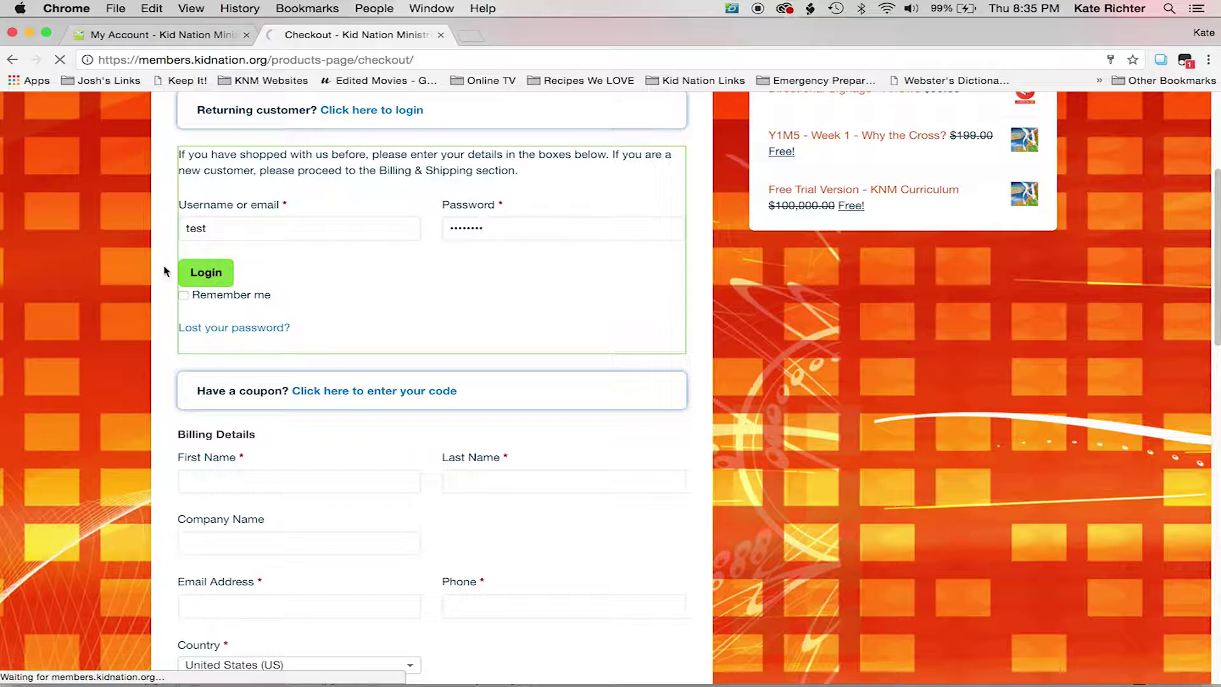
Step: Accept the terms and place the $0.00 free trial order
{"action": "scroll", "coordinate": [329, 364], "scroll_direction": "down", "scroll_amount": 5}
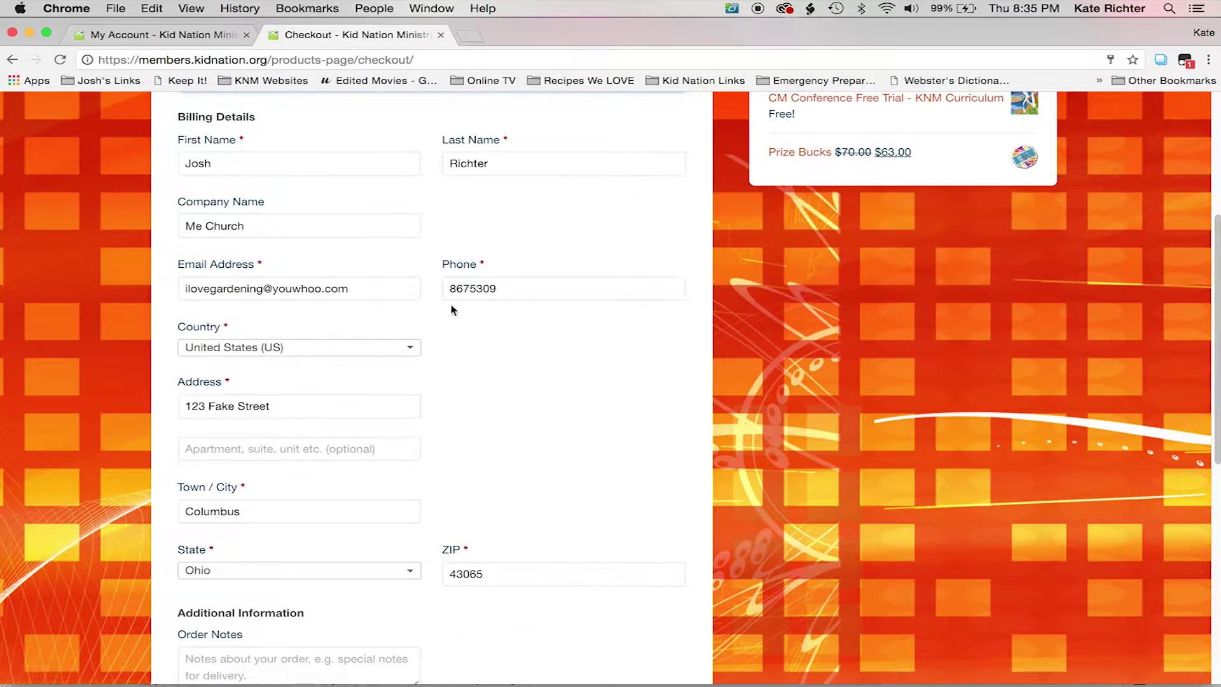
{"action": "scroll", "coordinate": [505, 297], "scroll_direction": "down", "scroll_amount": 10}
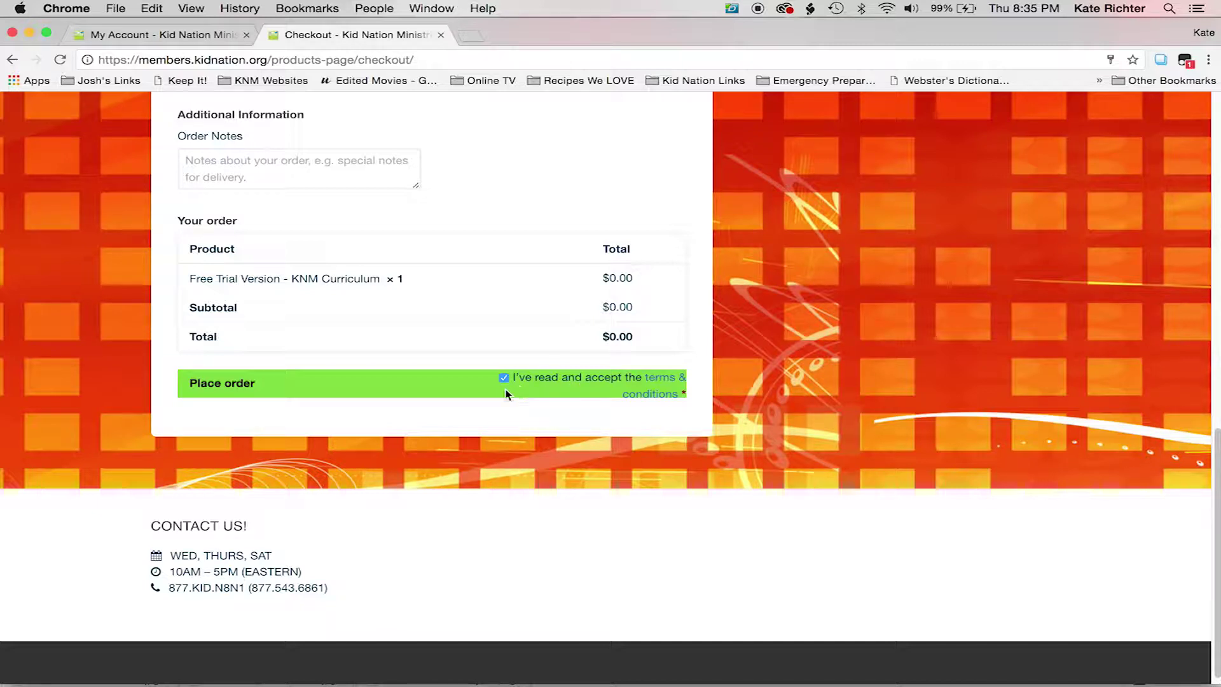
{"action": "left_click", "coordinate": [219, 394]}
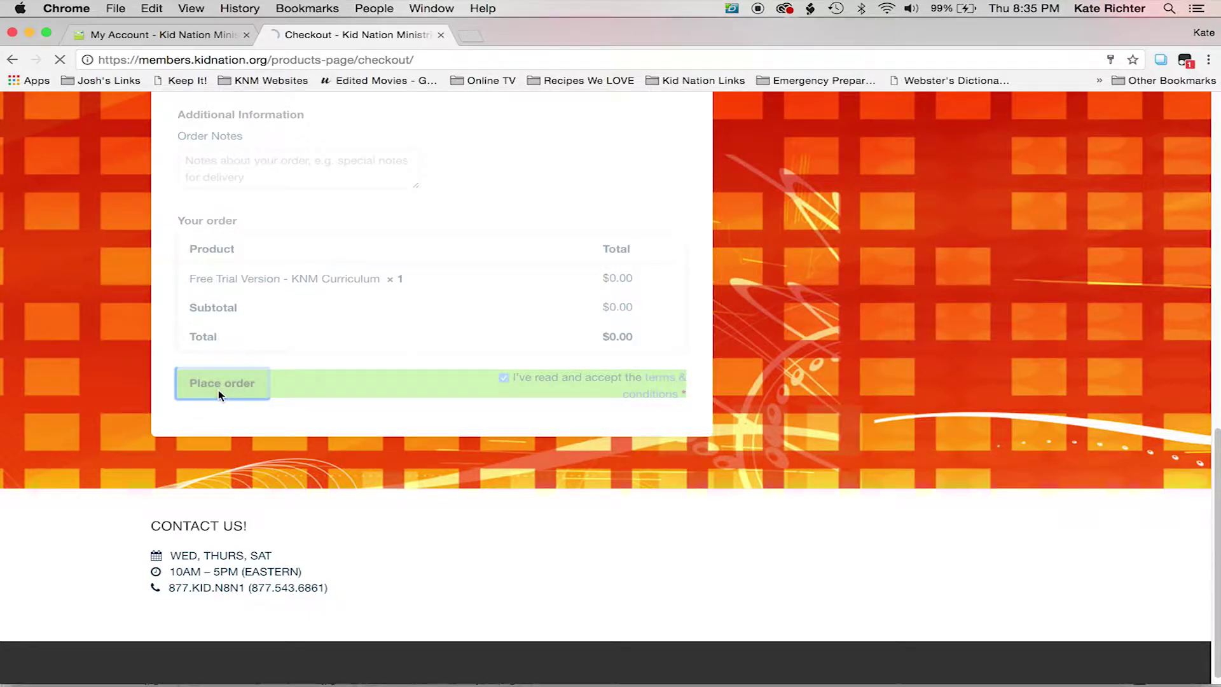
Step: Download the Fonts and Word Docs & Extras files from the Order Received page
{"action": "scroll", "coordinate": [520, 448], "scroll_direction": "down", "scroll_amount": 3}
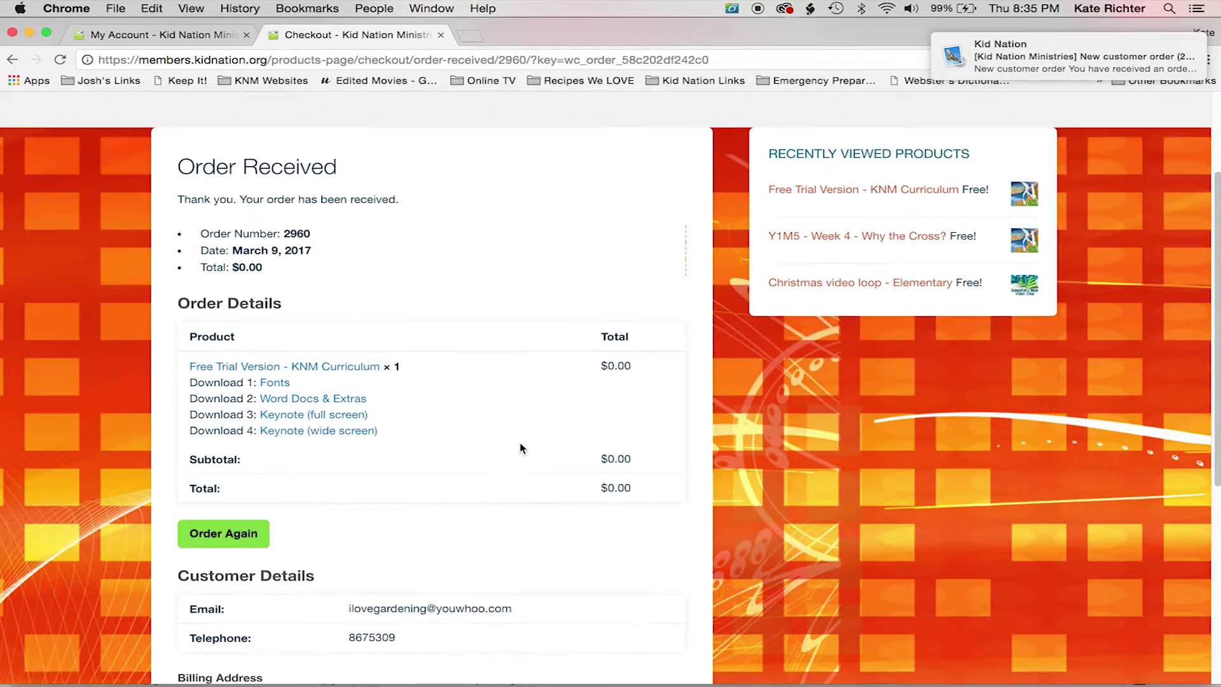
{"action": "left_click", "coordinate": [274, 380]}
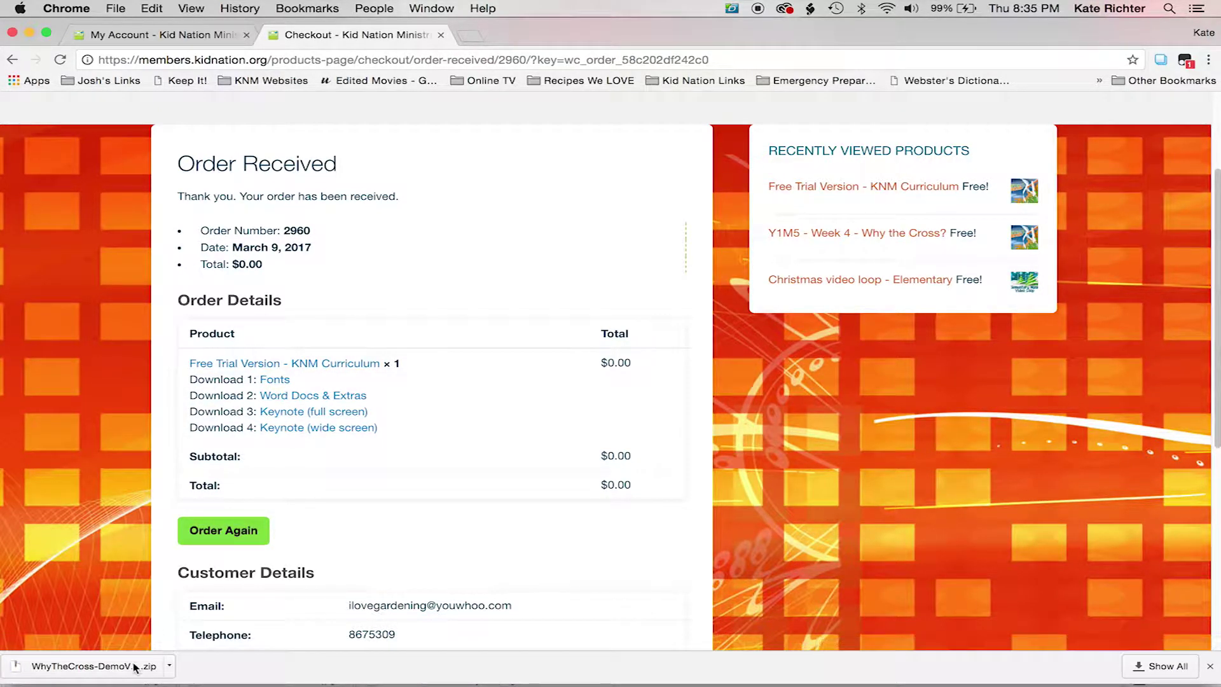
{"action": "left_click", "coordinate": [327, 400]}
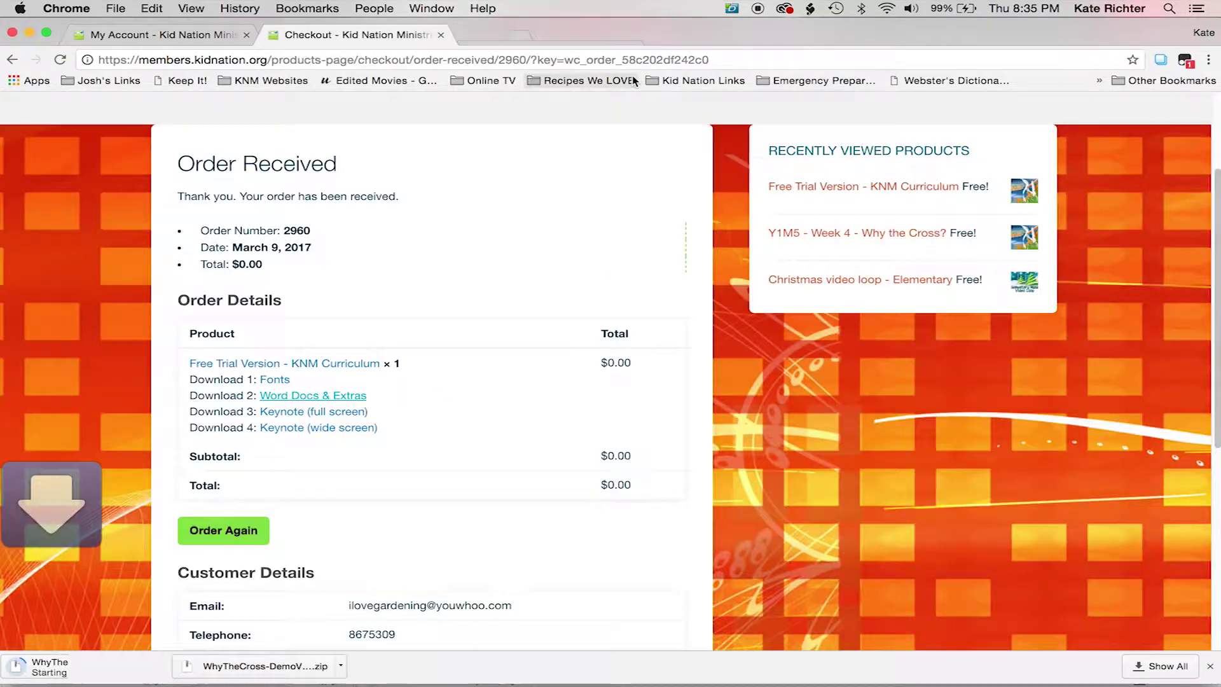
Step: Go to the My Account page from the top menu
{"action": "scroll", "coordinate": [580, 341], "scroll_direction": "up", "scroll_amount": 3}
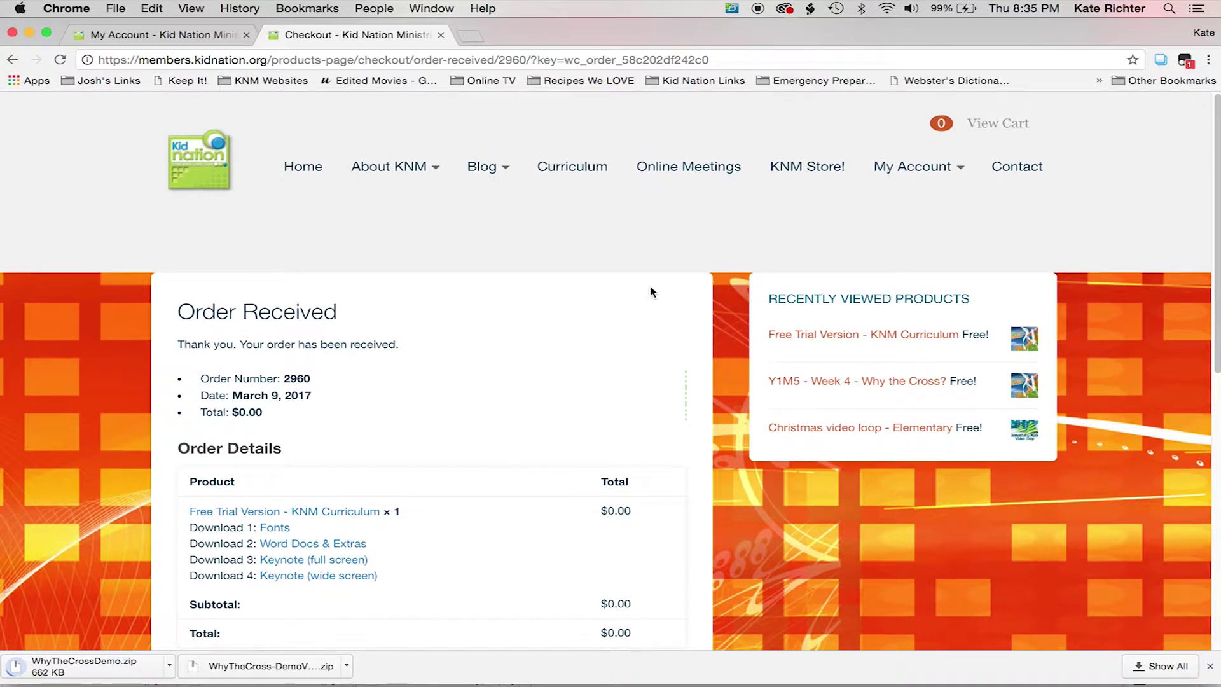
{"action": "mouse_move", "coordinate": [922, 168]}
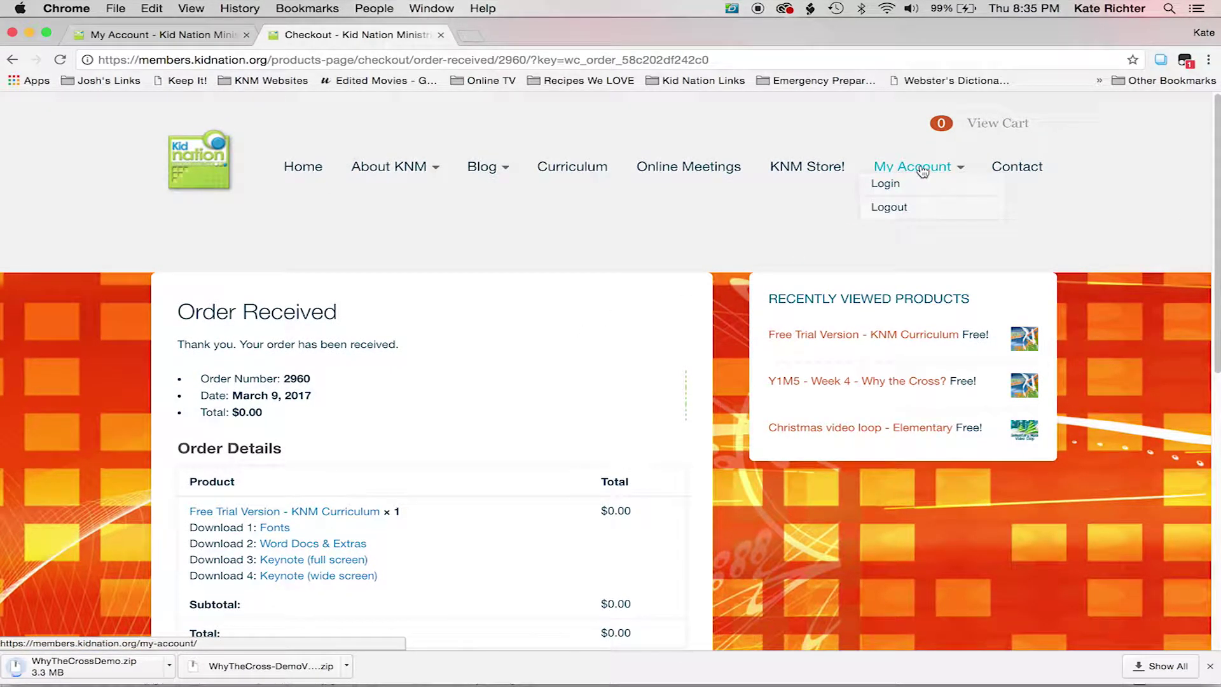
{"action": "left_click", "coordinate": [921, 168]}
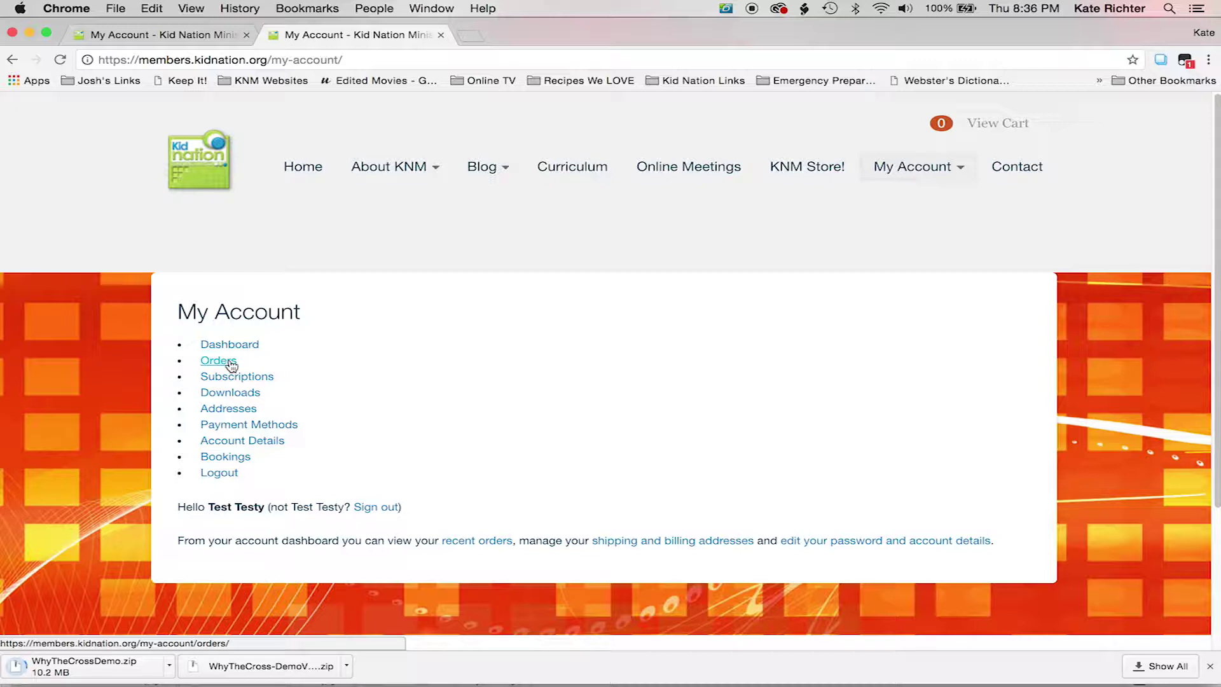
Step: Download the April 8 Word Docs & Extras and Keynote (full screen) files from account Downloads
{"action": "left_click", "coordinate": [239, 396]}
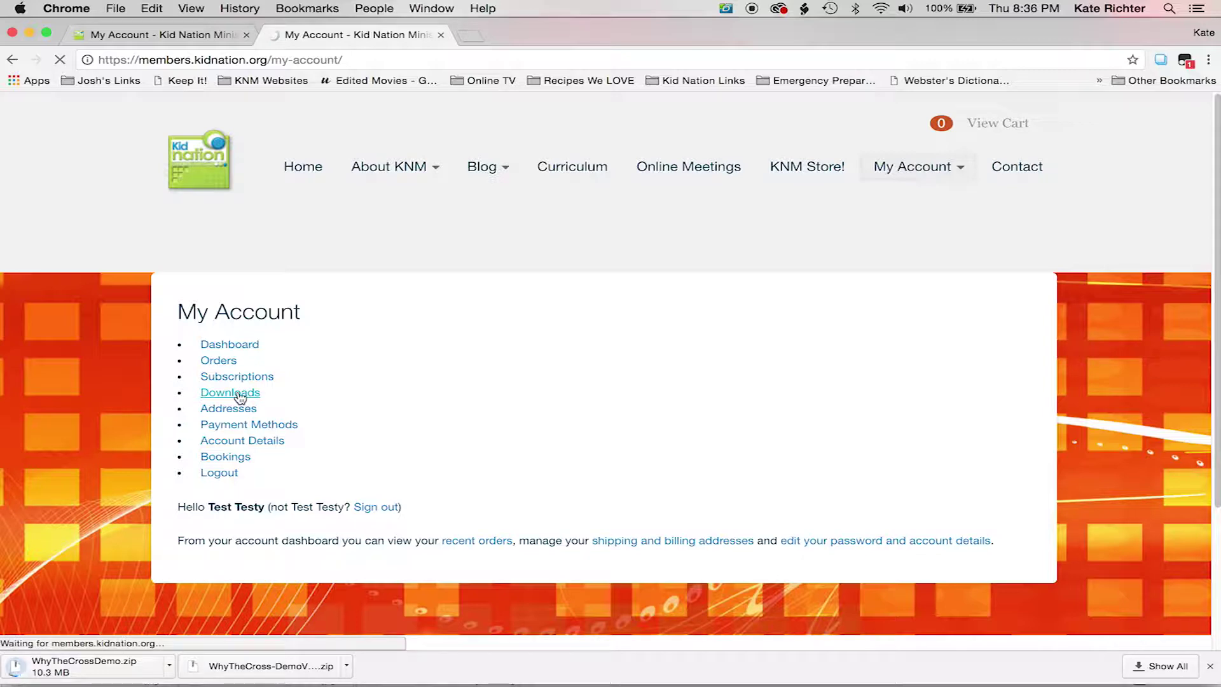
{"action": "scroll", "coordinate": [371, 416], "scroll_direction": "down", "scroll_amount": 10}
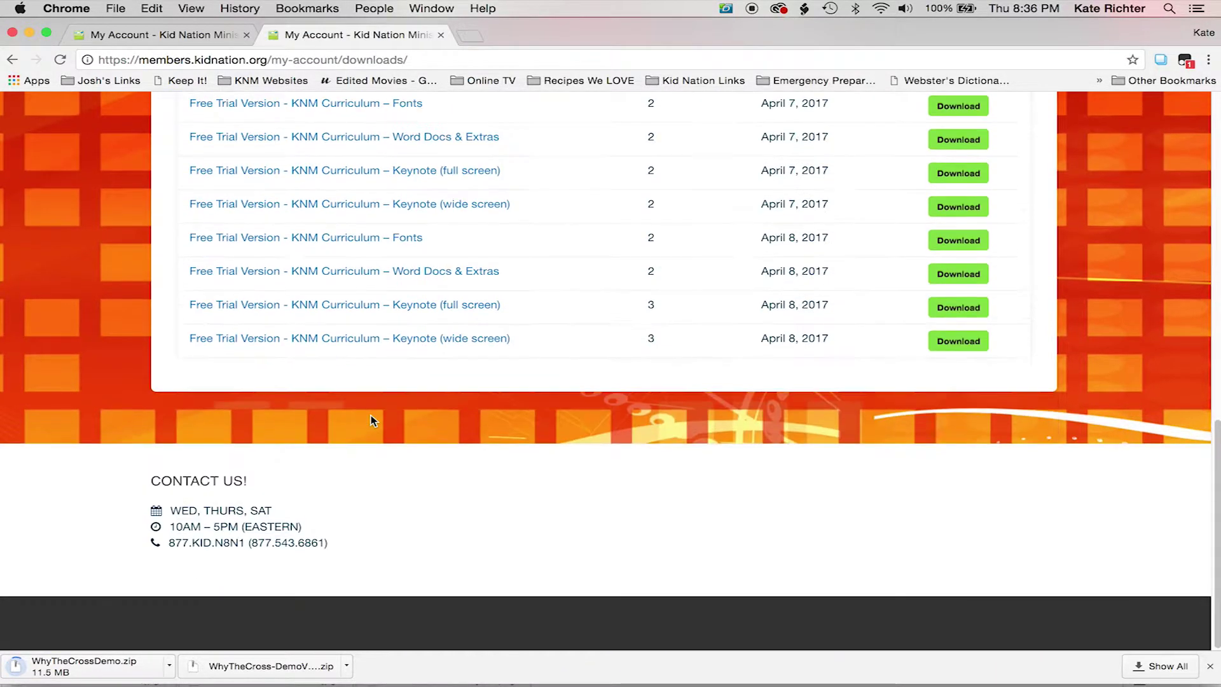
{"action": "scroll", "coordinate": [371, 419], "scroll_direction": "up", "scroll_amount": 2}
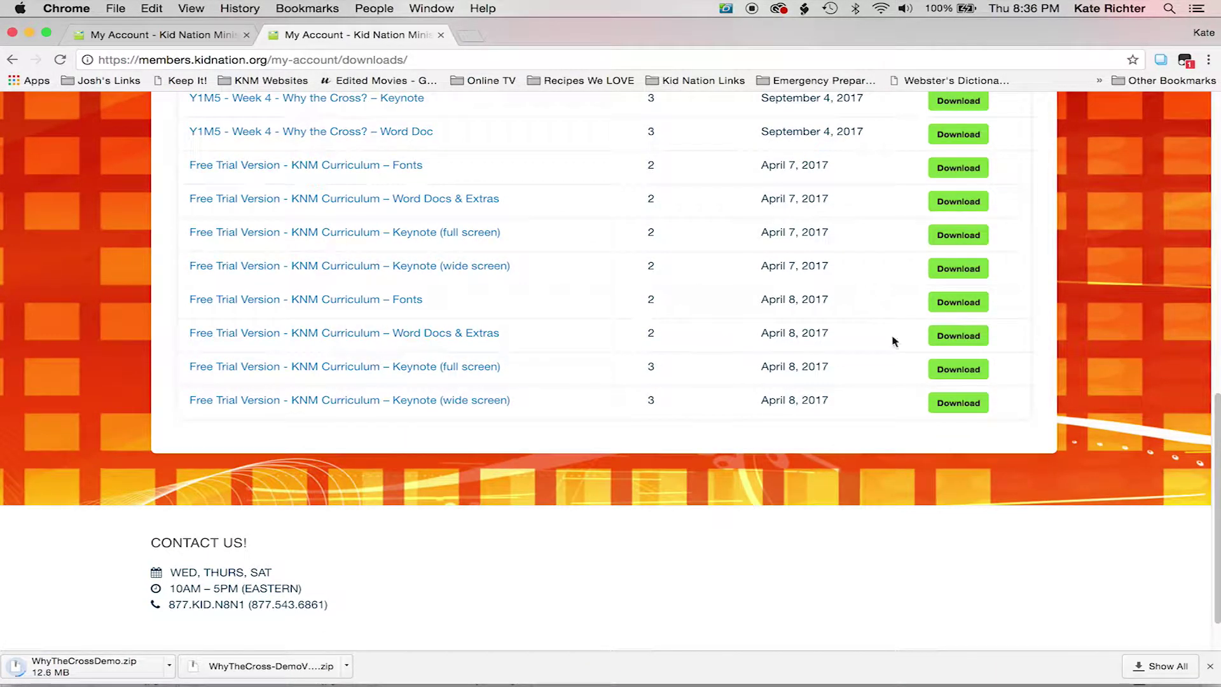
{"action": "left_click", "coordinate": [954, 338]}
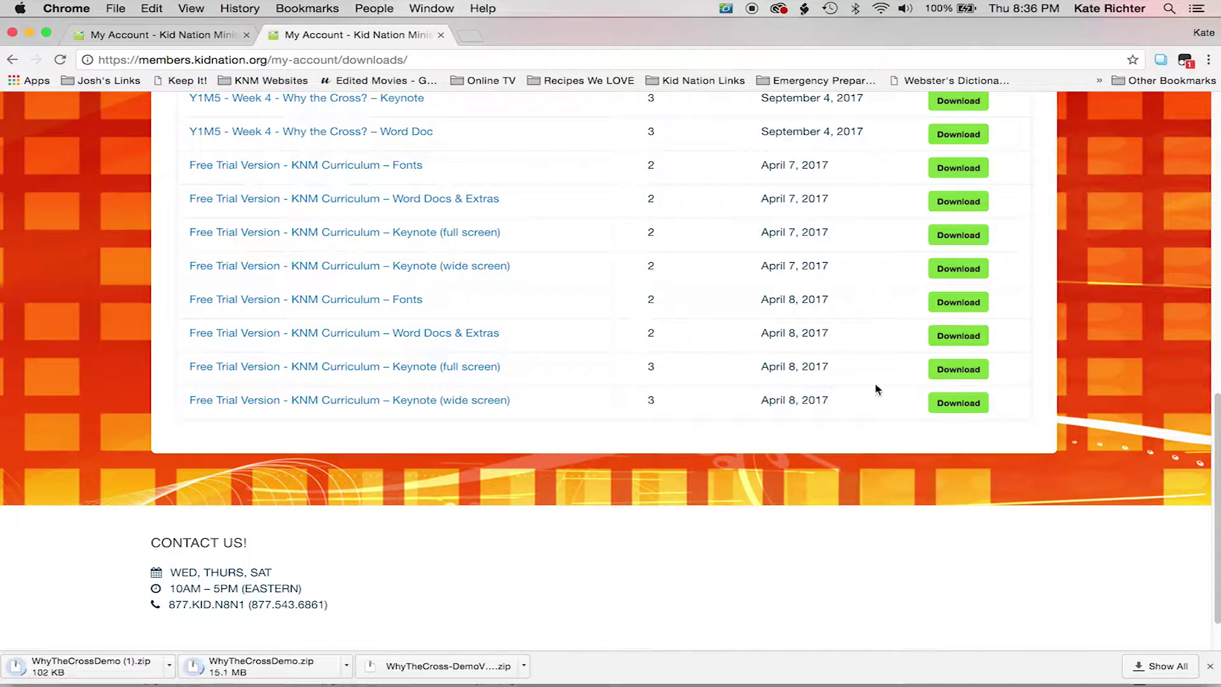
{"action": "left_click", "coordinate": [959, 371]}
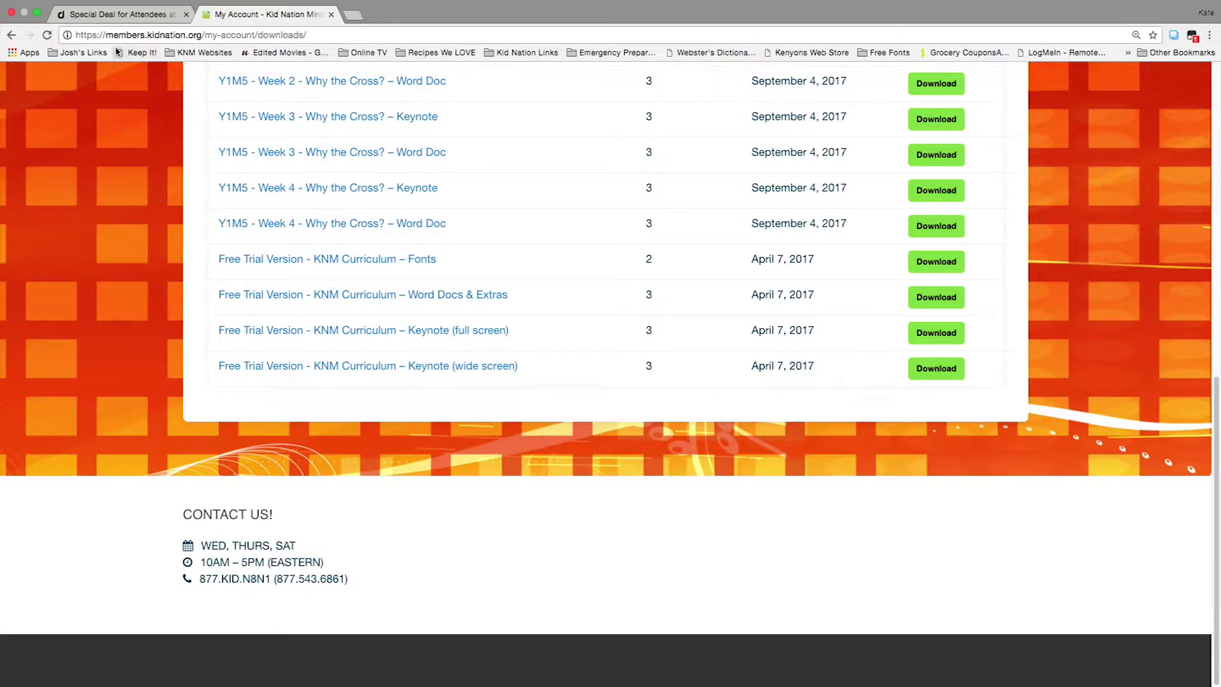
Step: Exit Chrome's full-screen mode and minimize the browser to show the desktop
{"action": "left_click", "coordinate": [150, 6]}
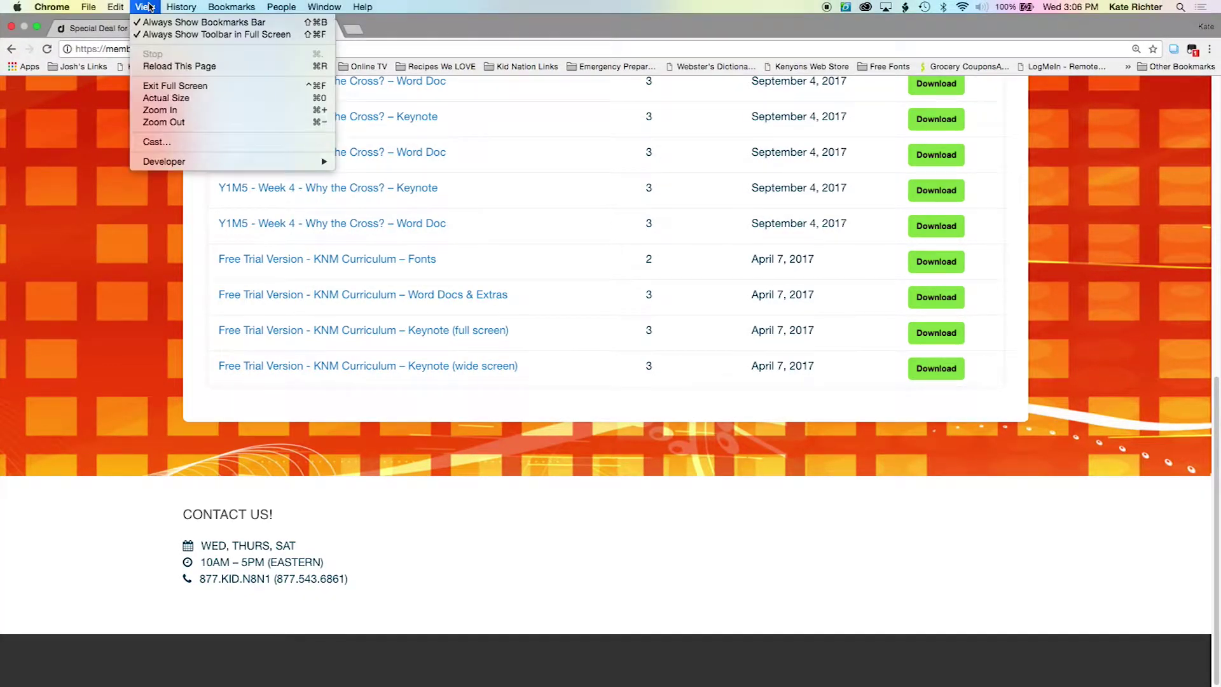
{"action": "left_click", "coordinate": [157, 88]}
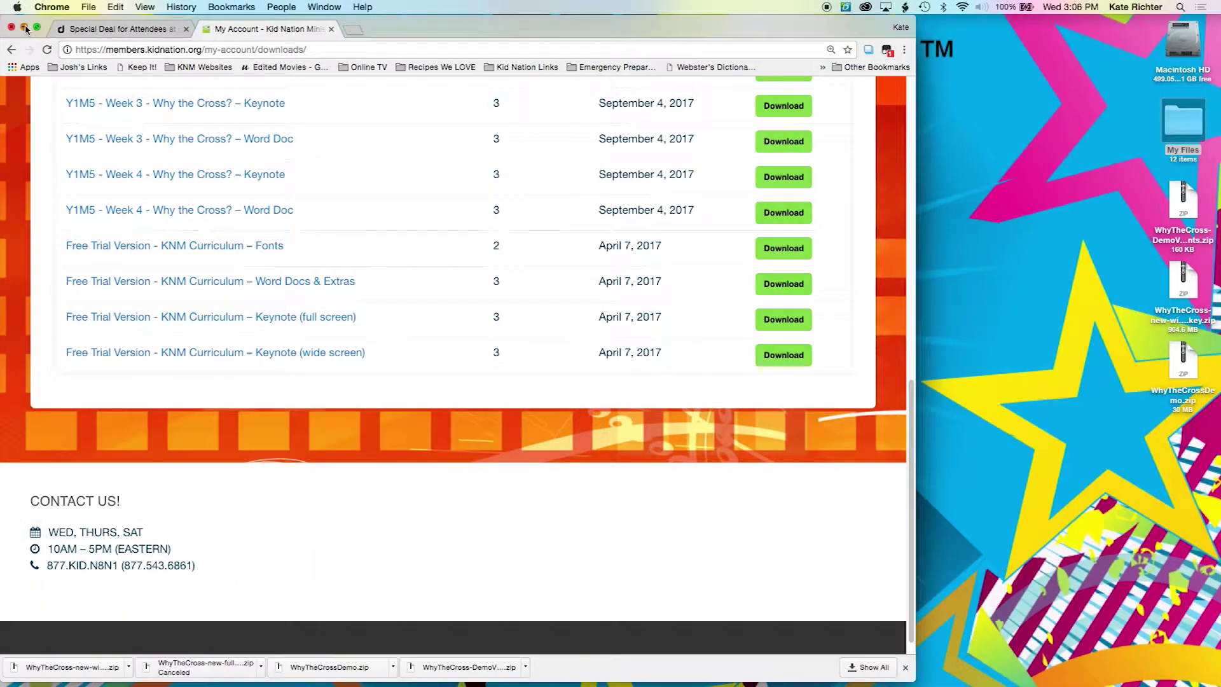
{"action": "left_click", "coordinate": [25, 28]}
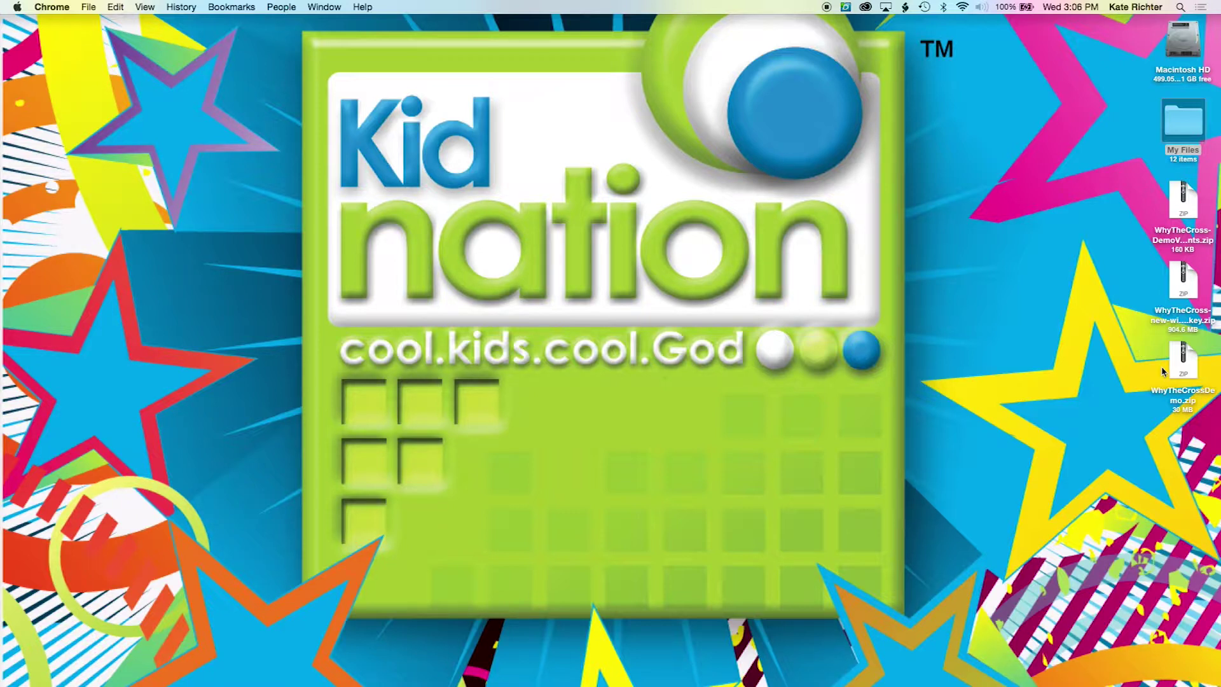
Step: Expand the WhyTheCrossDemo and second zip archives, then move all three WhyTheCross zips to the Trash
{"action": "double_click", "coordinate": [1182, 363]}
{"action": "double_click", "coordinate": [1182, 288]}
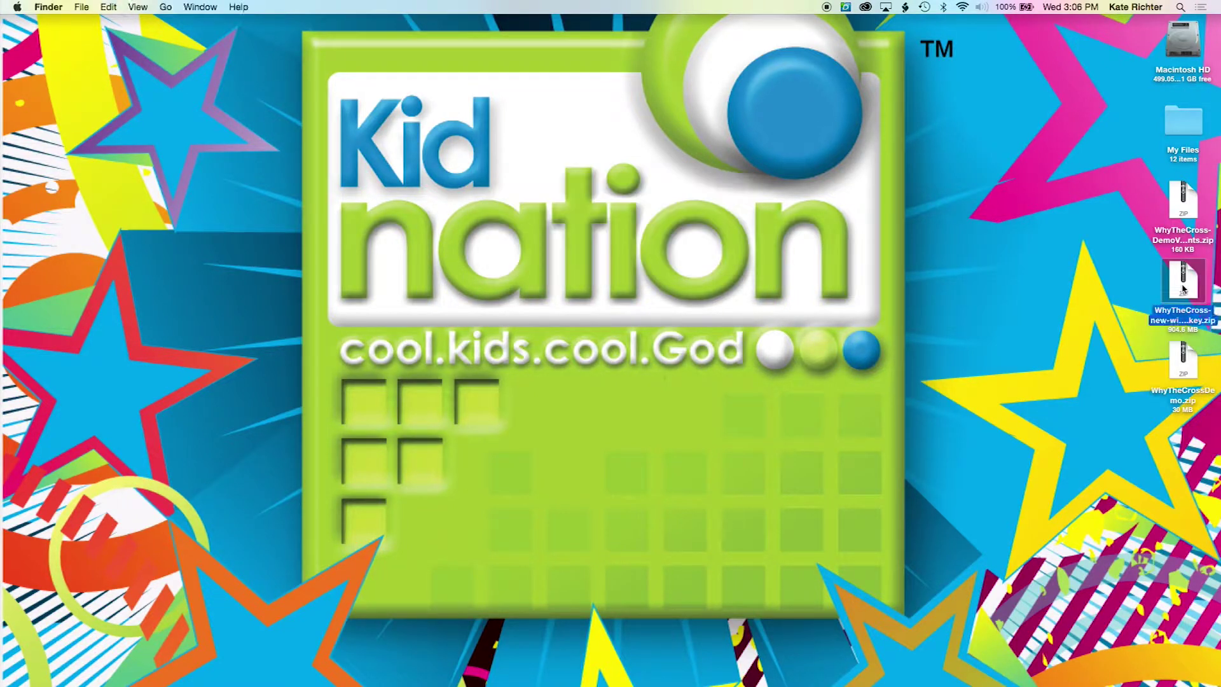
{"action": "left_click", "coordinate": [1186, 207]}
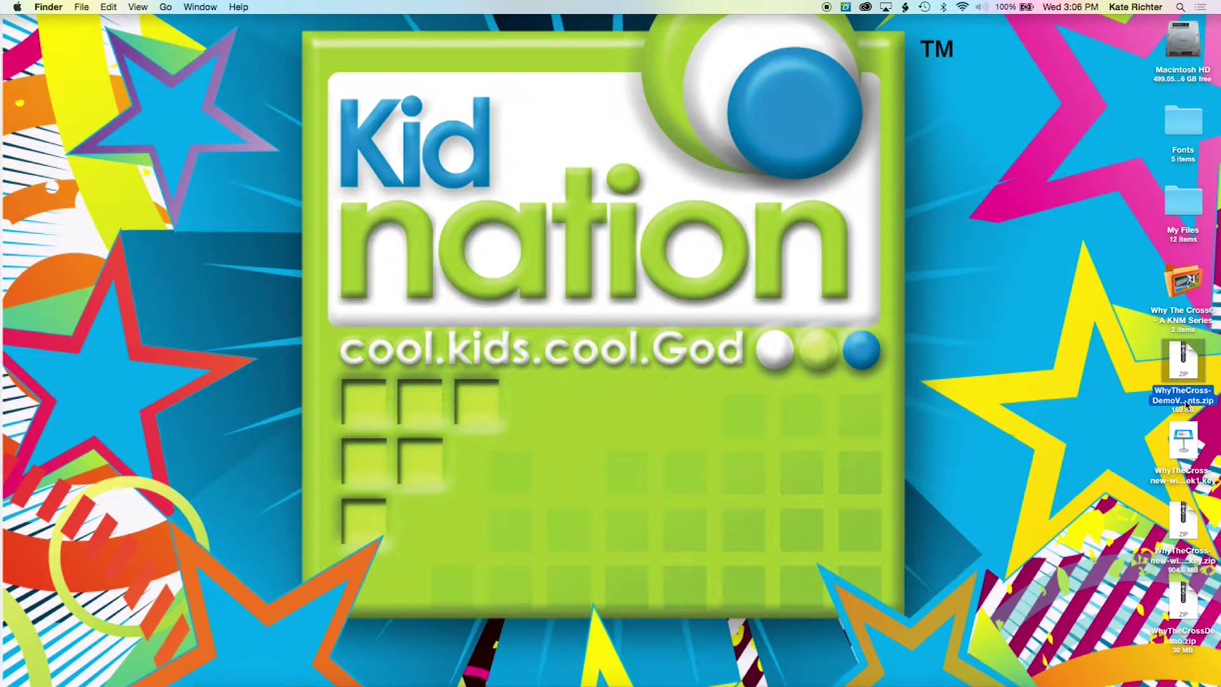
{"action": "left_click", "coordinate": [1183, 537], "text": "super"}
{"action": "left_click", "coordinate": [1183, 597], "text": "super"}
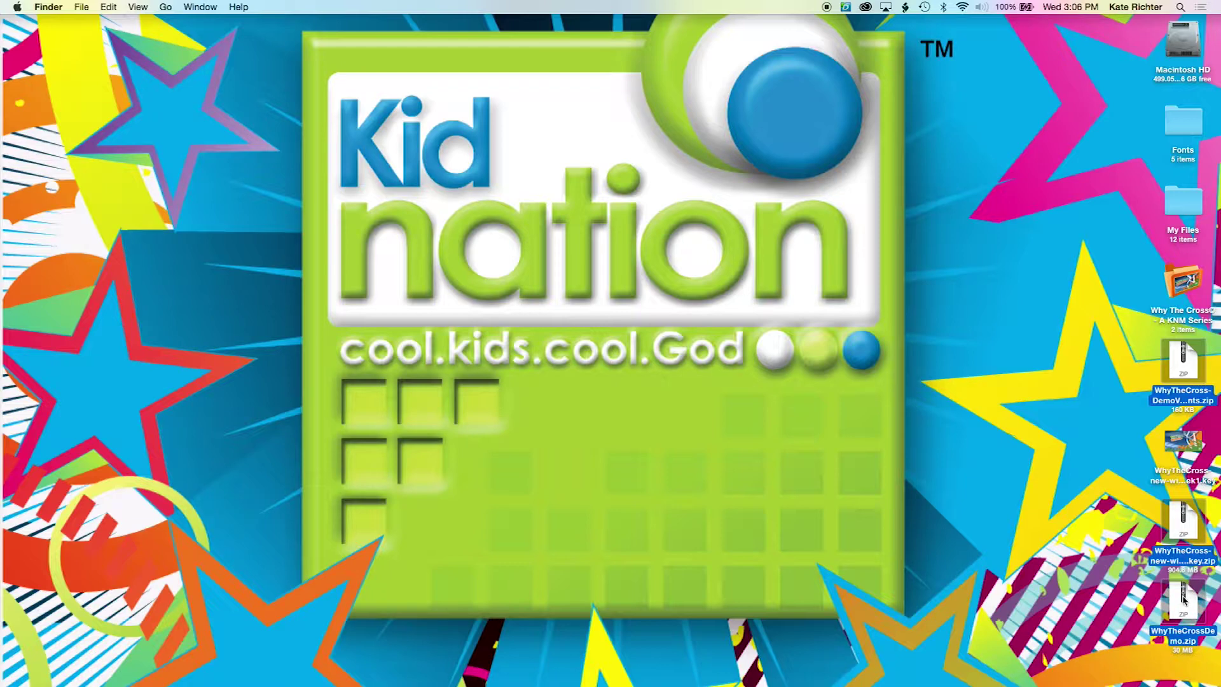
{"action": "right_click", "coordinate": [1182, 597]}
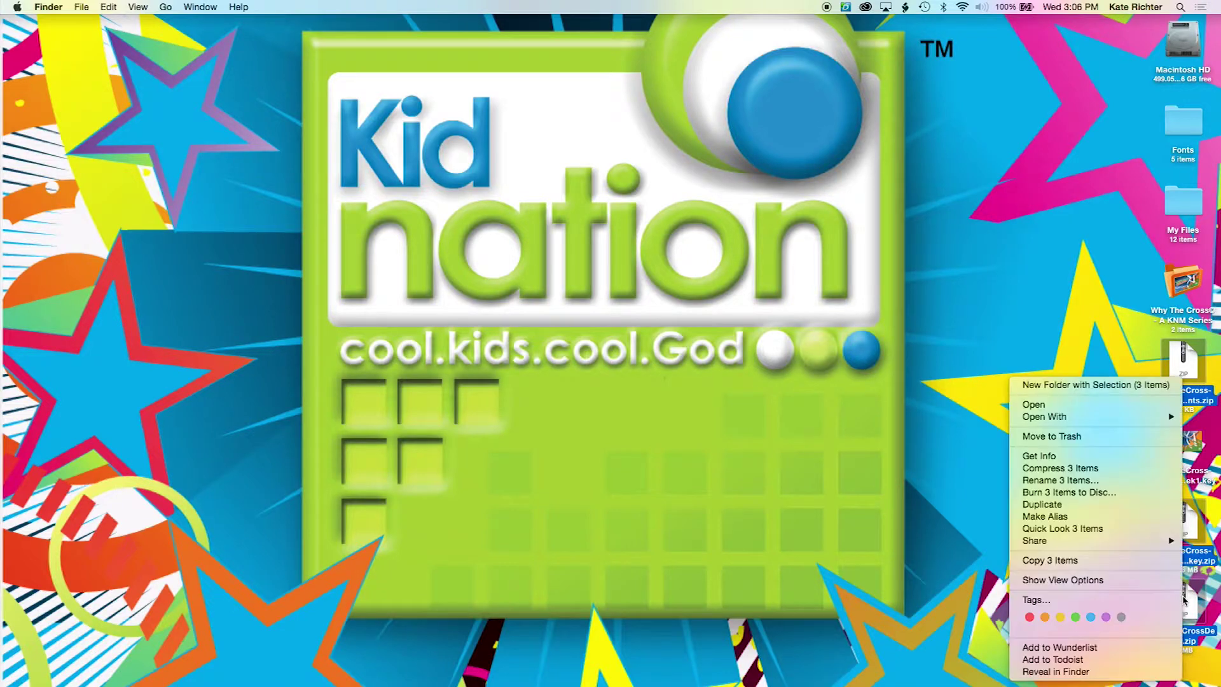
{"action": "left_click", "coordinate": [1117, 443]}
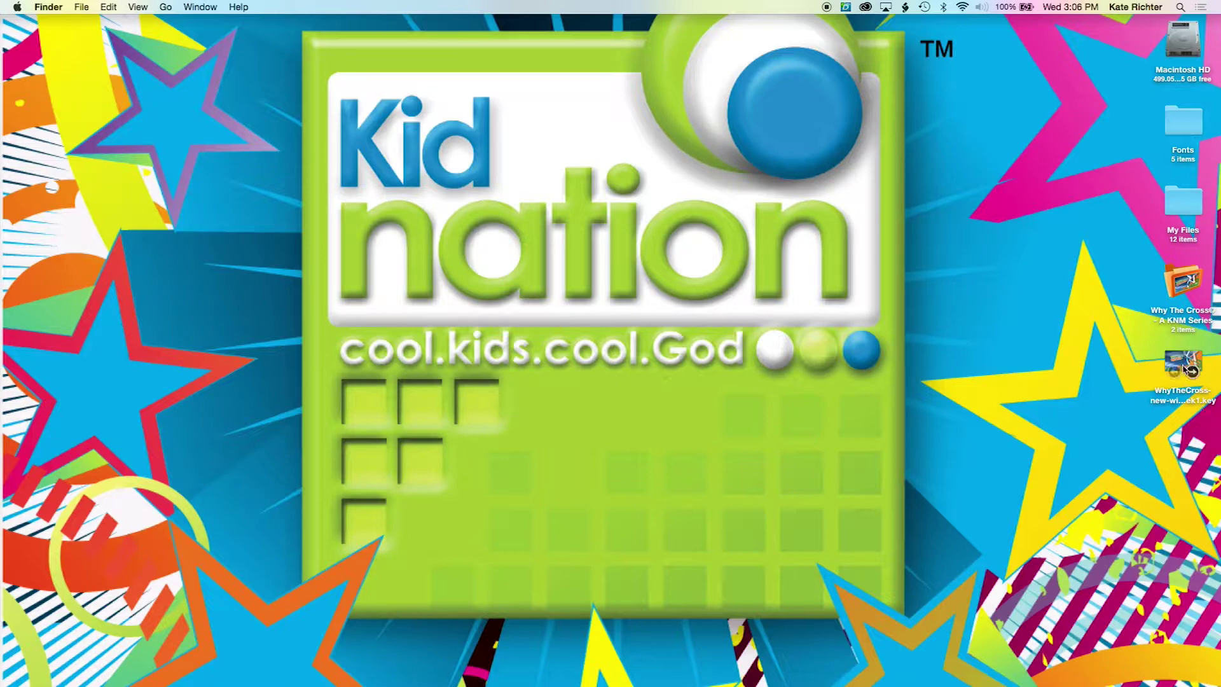
Step: Move WhyTheCross-new-wide-Week1.key into the Why The Cross© folder and open the Fonts folder beside it
{"action": "double_click", "coordinate": [1182, 284]}
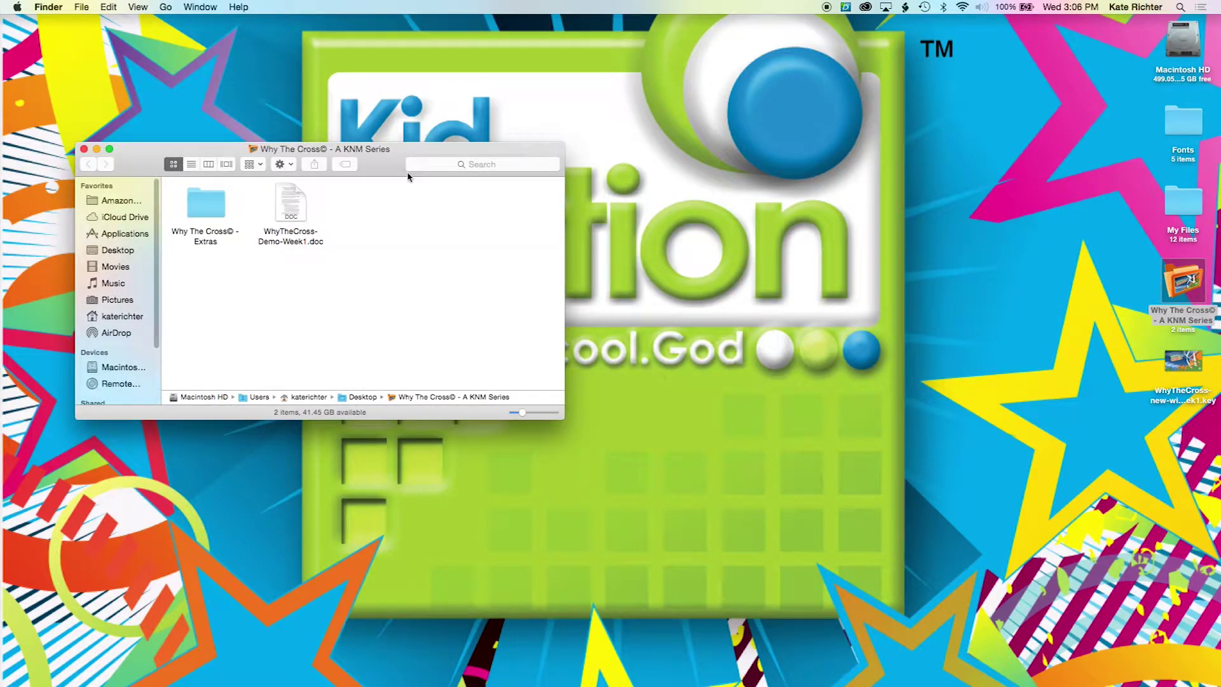
{"action": "left_click_drag", "start_coordinate": [386, 171], "coordinate": [380, 127]}
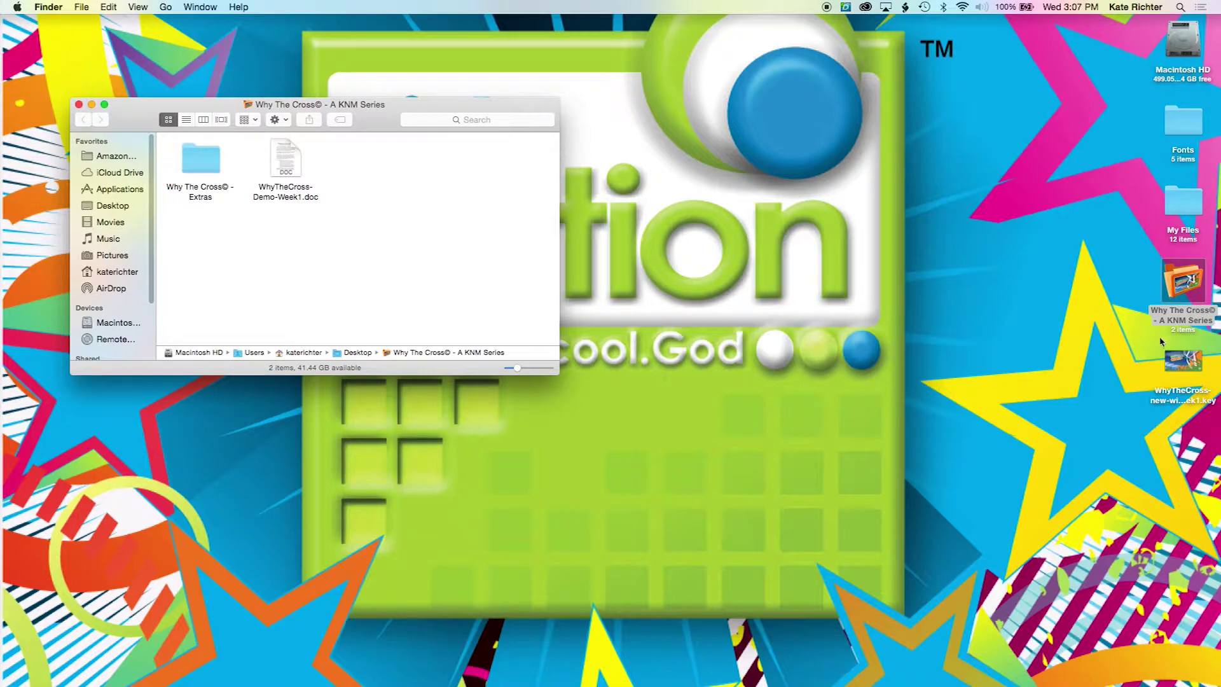
{"action": "left_click_drag", "start_coordinate": [1177, 354], "coordinate": [420, 221]}
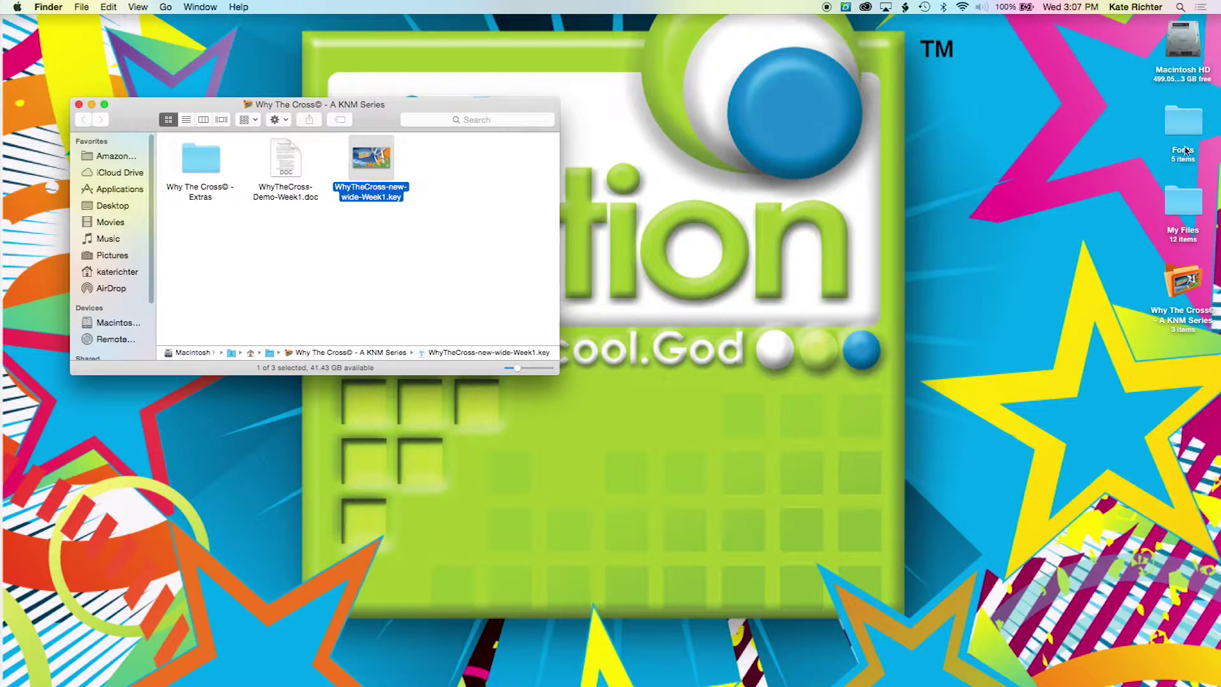
{"action": "double_click", "coordinate": [1183, 127]}
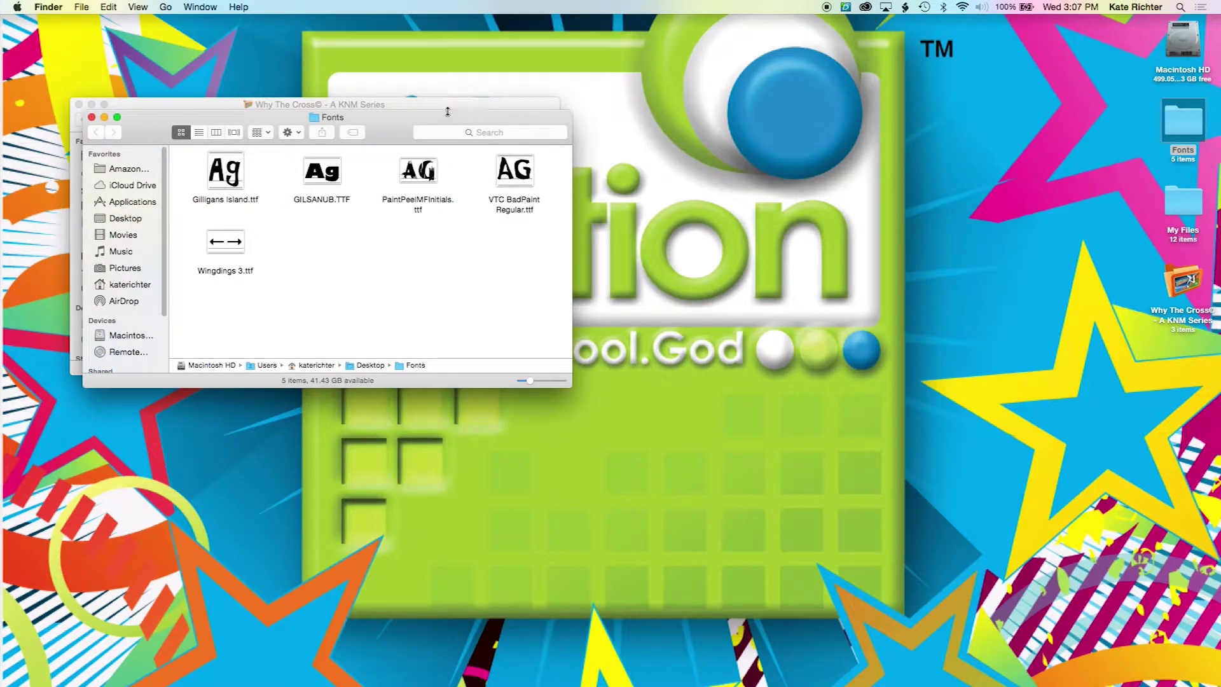
{"action": "left_click_drag", "start_coordinate": [403, 130], "coordinate": [525, 377]}
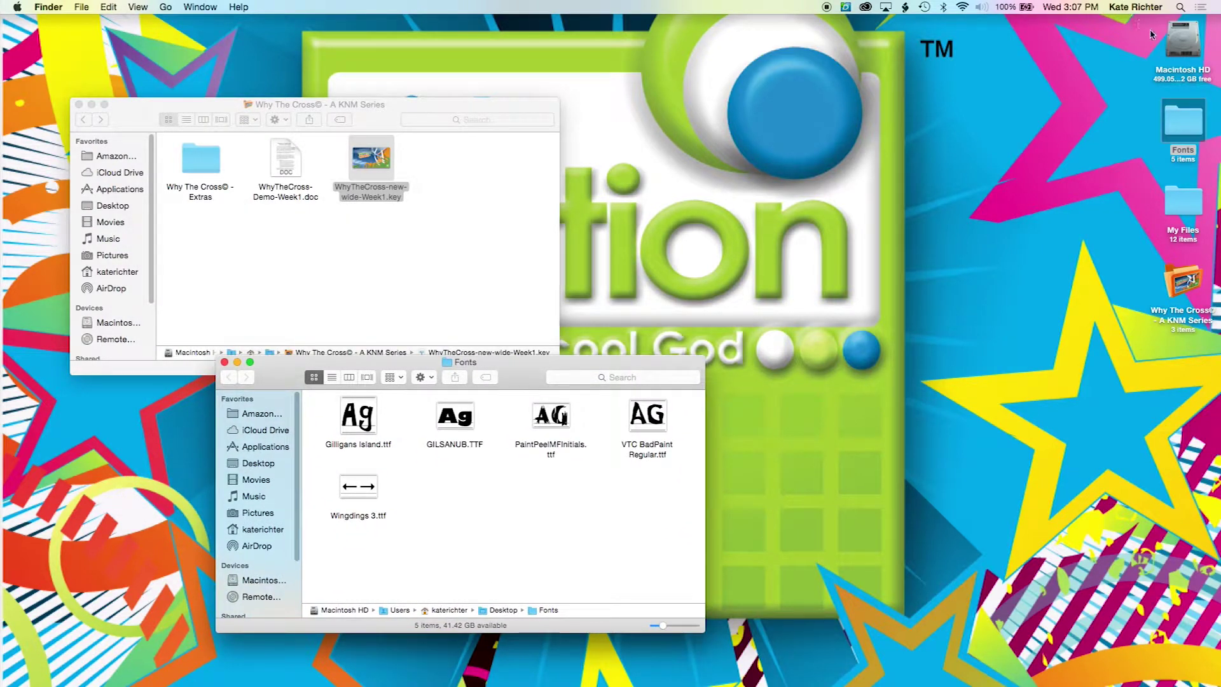
Step: Open a new Finder window at the upper right showing the top level of Macintosh HD
{"action": "double_click", "coordinate": [1184, 44]}
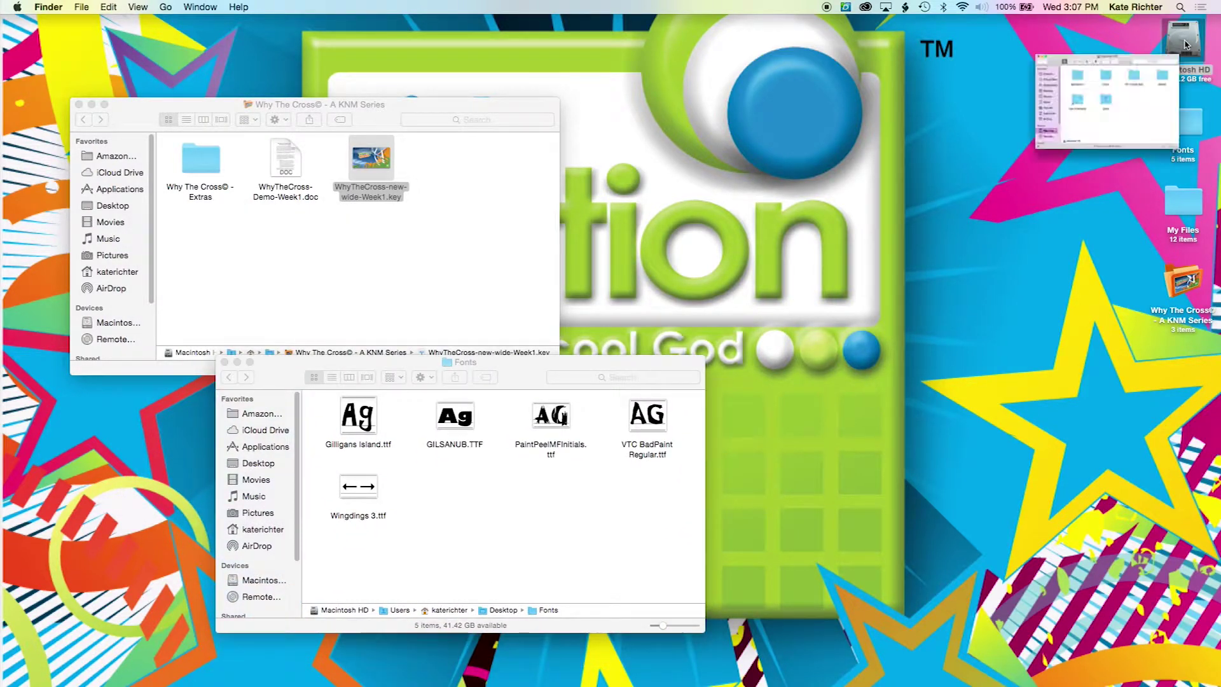
{"action": "left_click_drag", "start_coordinate": [918, 182], "coordinate": [897, 68]}
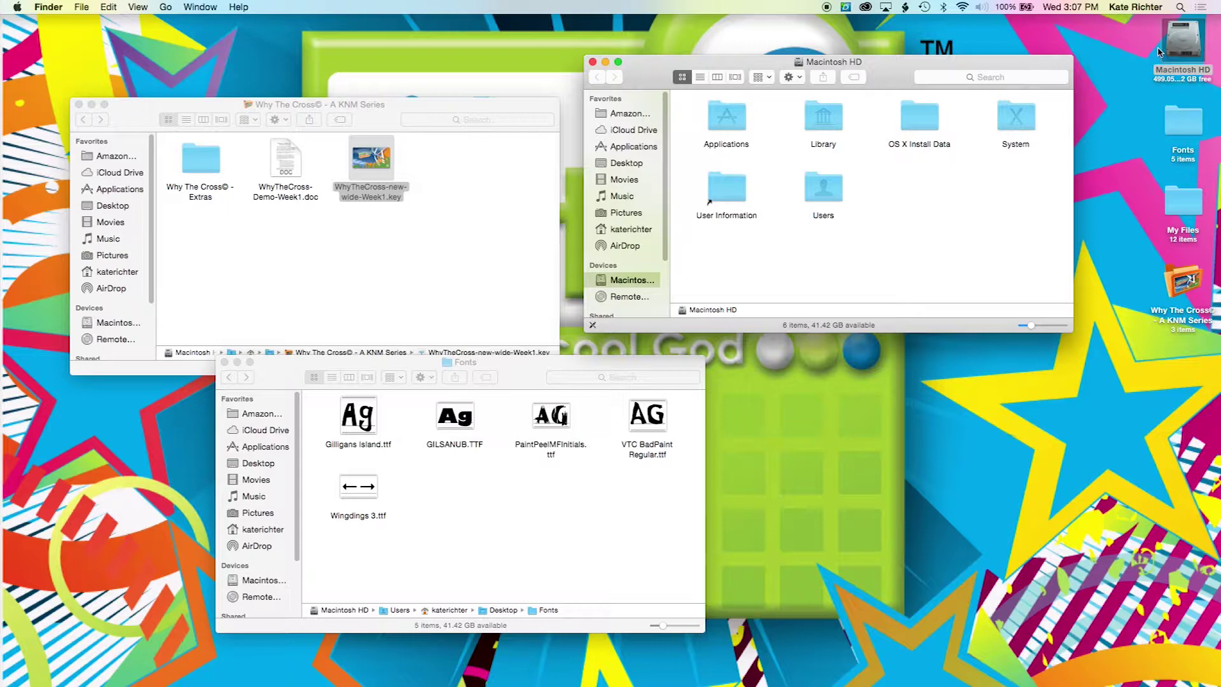
{"action": "left_click", "coordinate": [592, 61]}
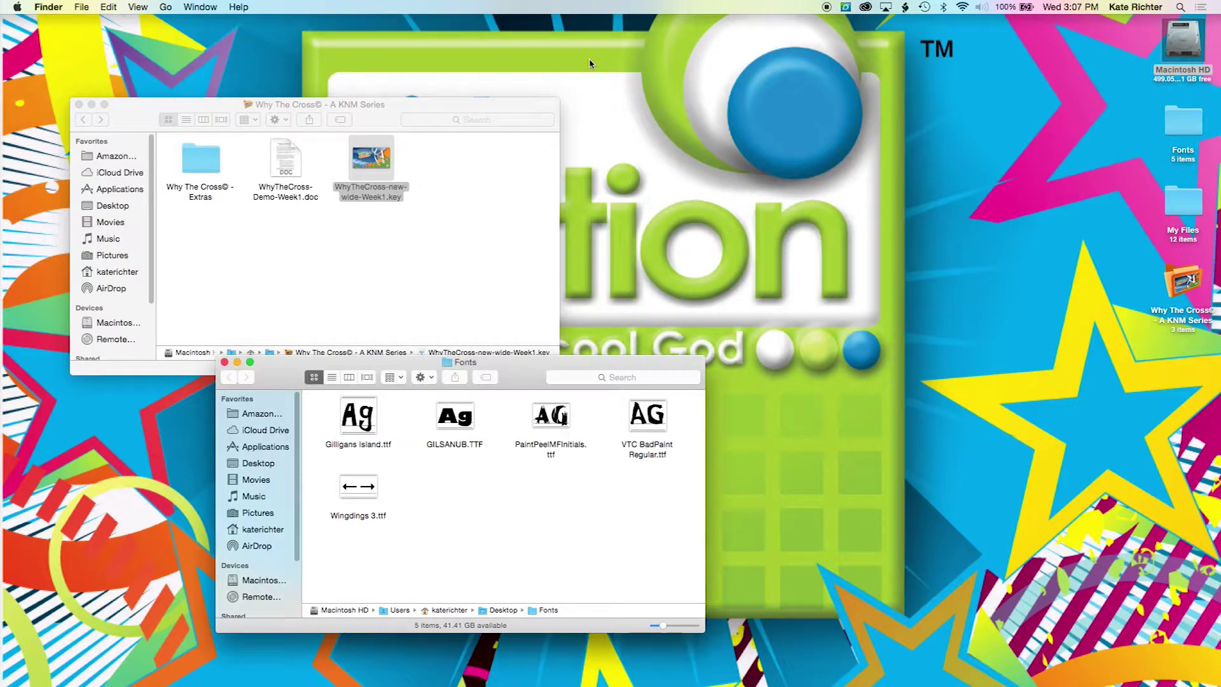
{"action": "left_click", "coordinate": [84, 8]}
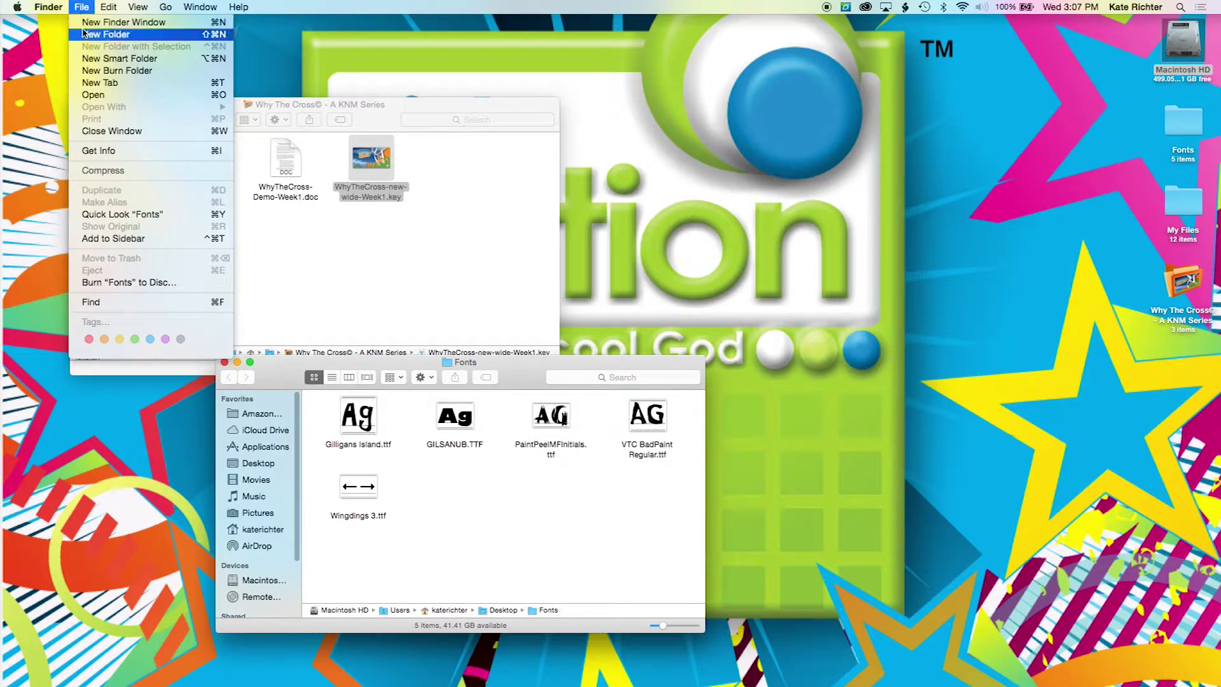
{"action": "left_click", "coordinate": [84, 26]}
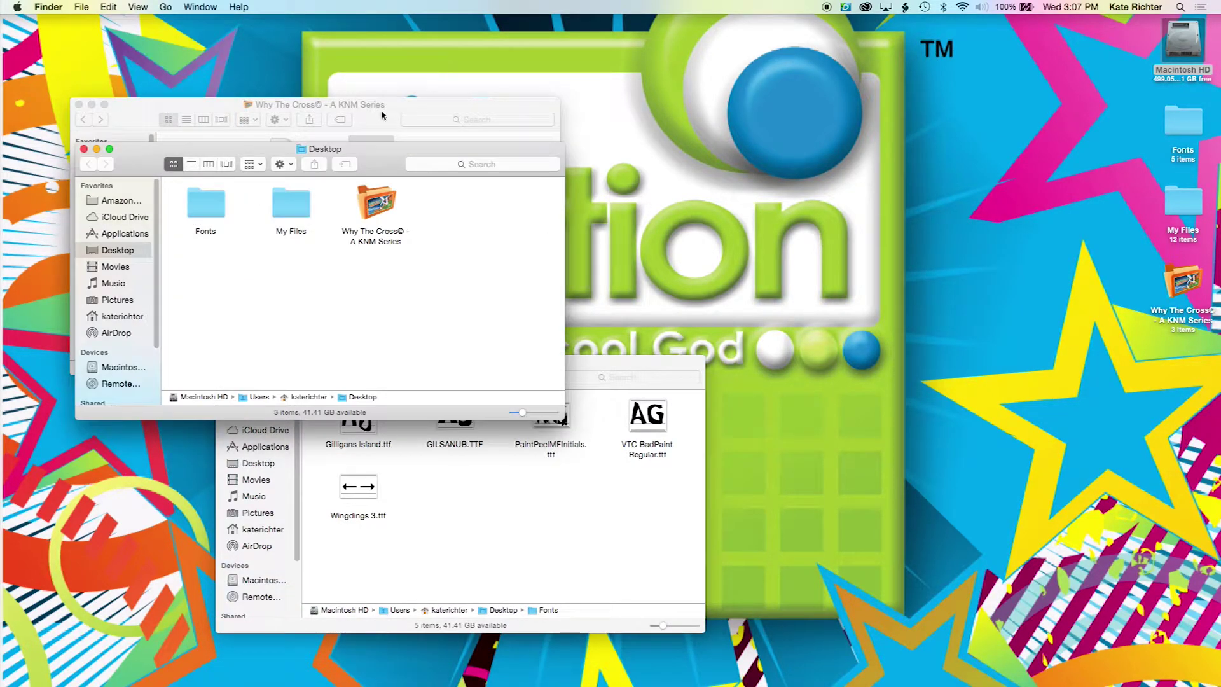
{"action": "left_click_drag", "start_coordinate": [389, 160], "coordinate": [969, 64]}
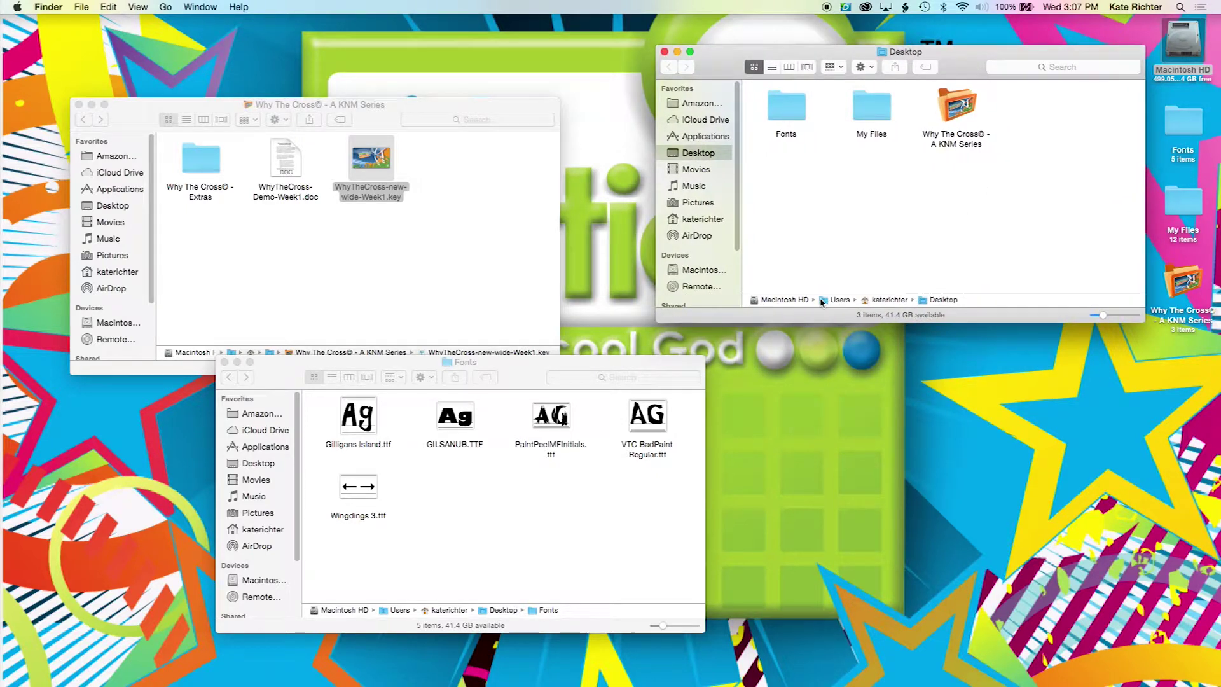
{"action": "double_click", "coordinate": [784, 300]}
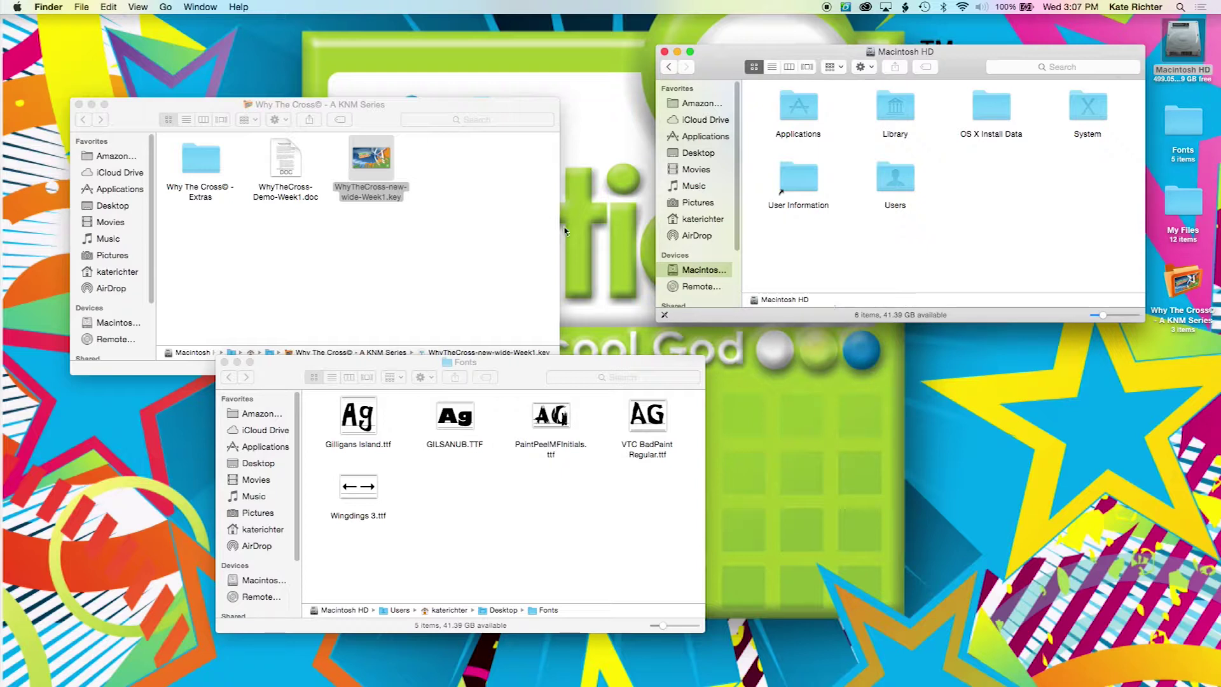
Step: Hide and then re-show the path bar in the Macintosh HD window
{"action": "left_click", "coordinate": [138, 7]}
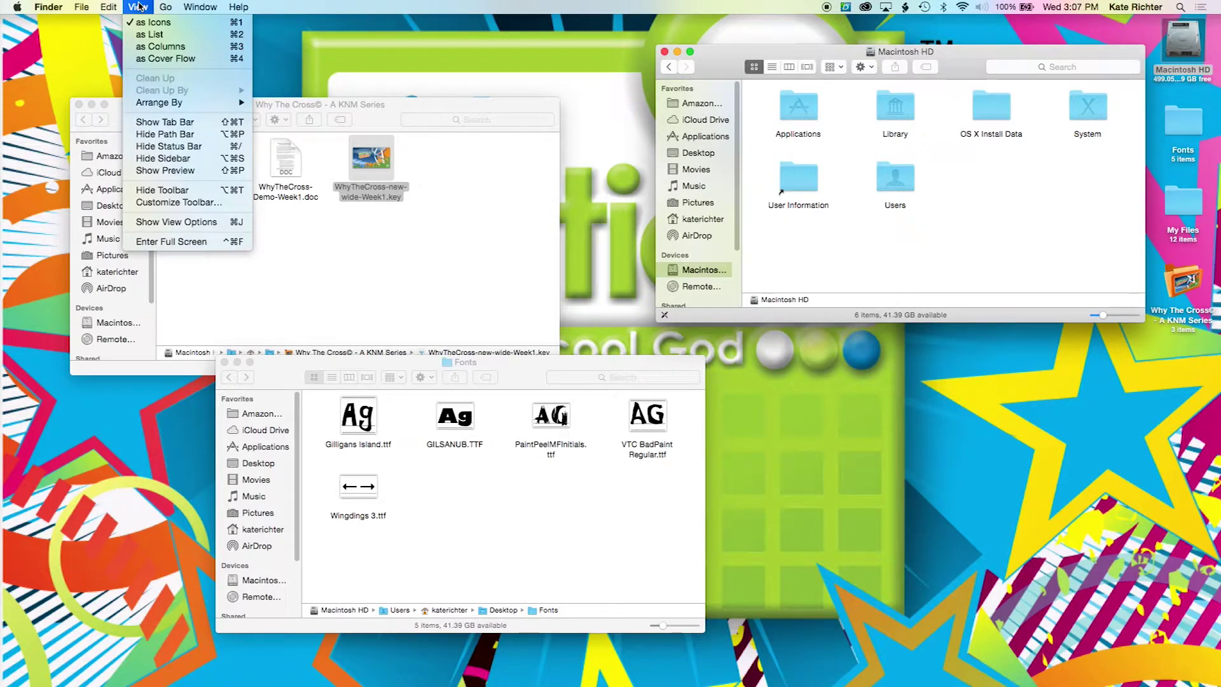
{"action": "left_click", "coordinate": [161, 140]}
{"action": "left_click", "coordinate": [137, 7]}
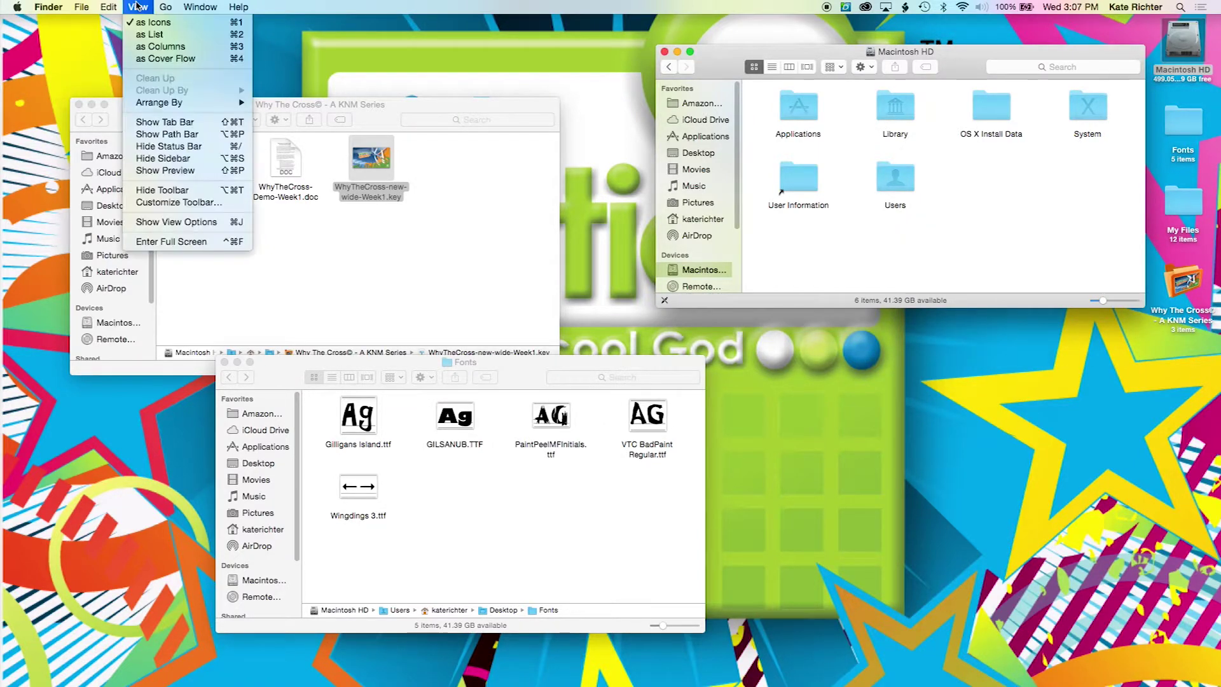
{"action": "left_click", "coordinate": [139, 135]}
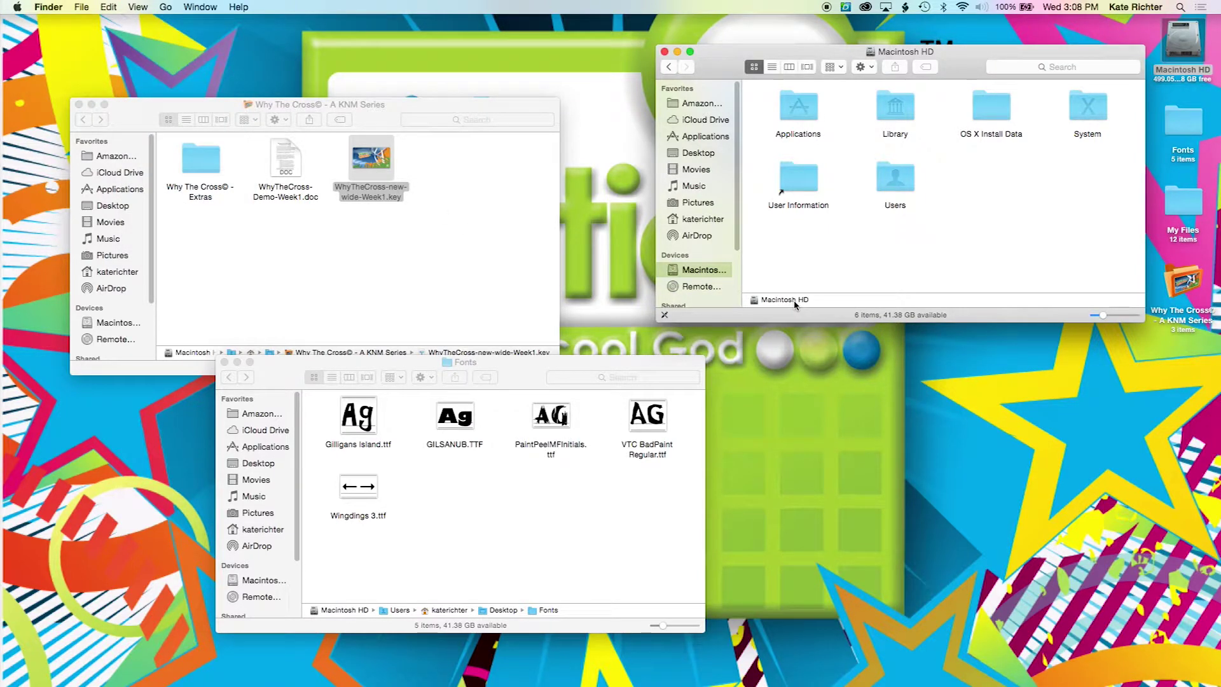
Step: Open Library > Fonts on Macintosh HD and drag the five desktop font files into it
{"action": "double_click", "coordinate": [894, 110]}
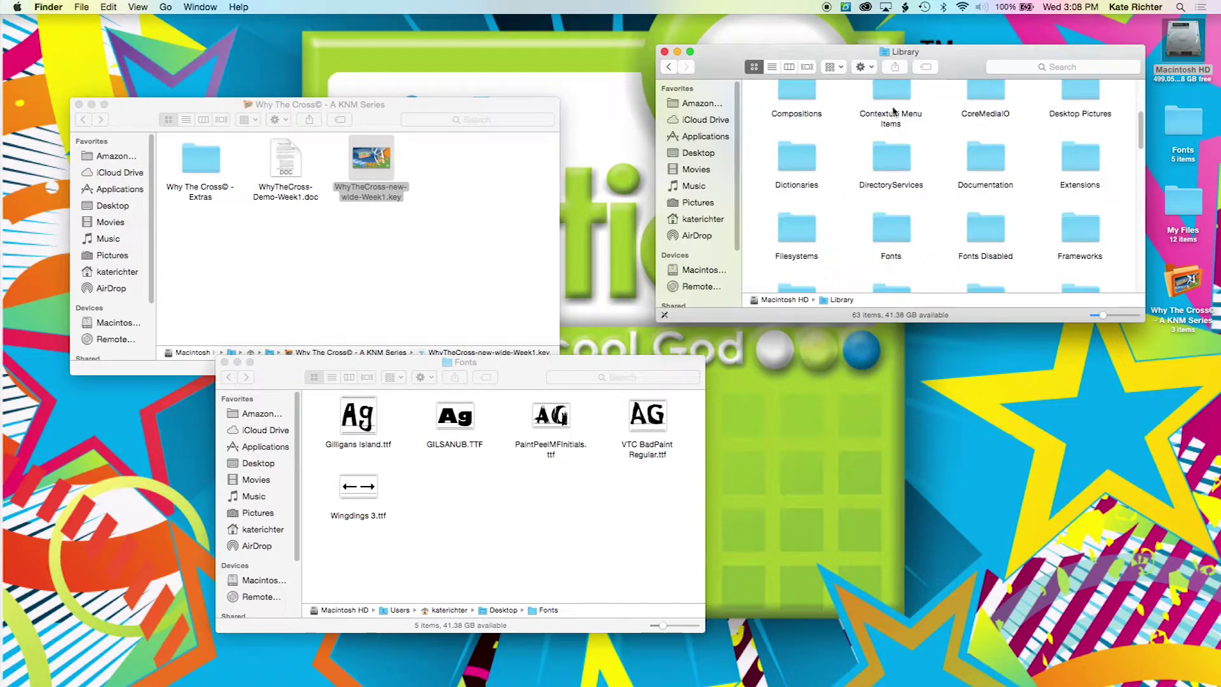
{"action": "double_click", "coordinate": [900, 231]}
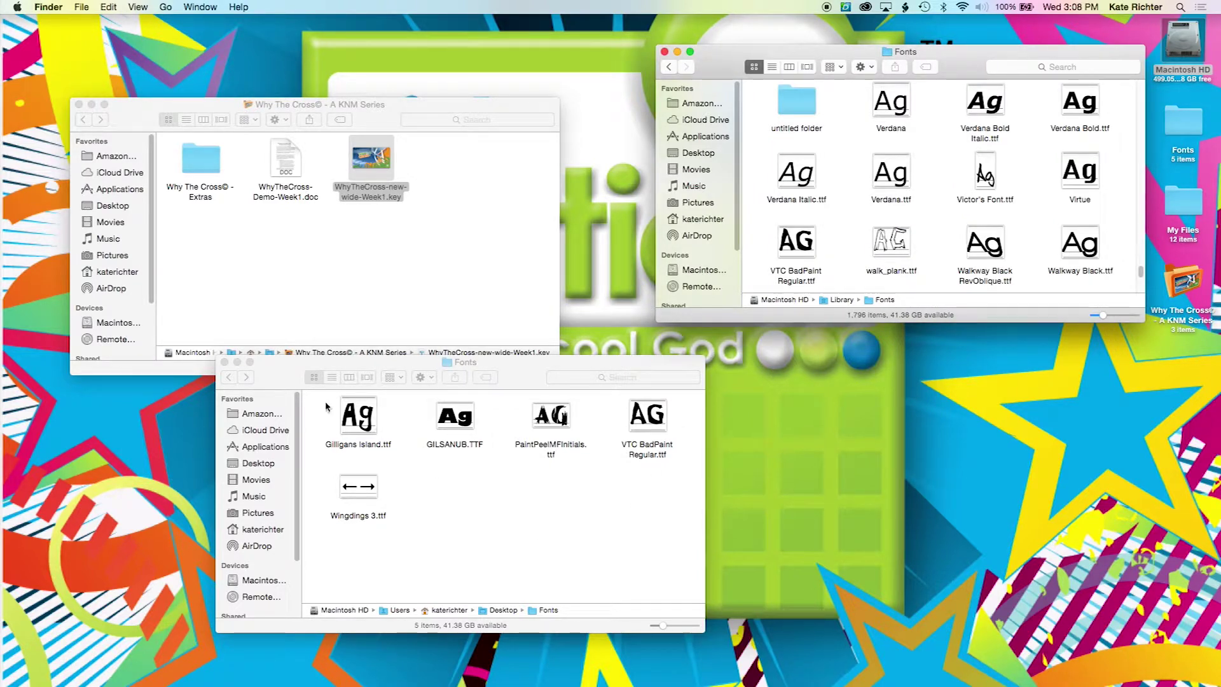
{"action": "left_click_drag", "start_coordinate": [318, 392], "coordinate": [650, 516]}
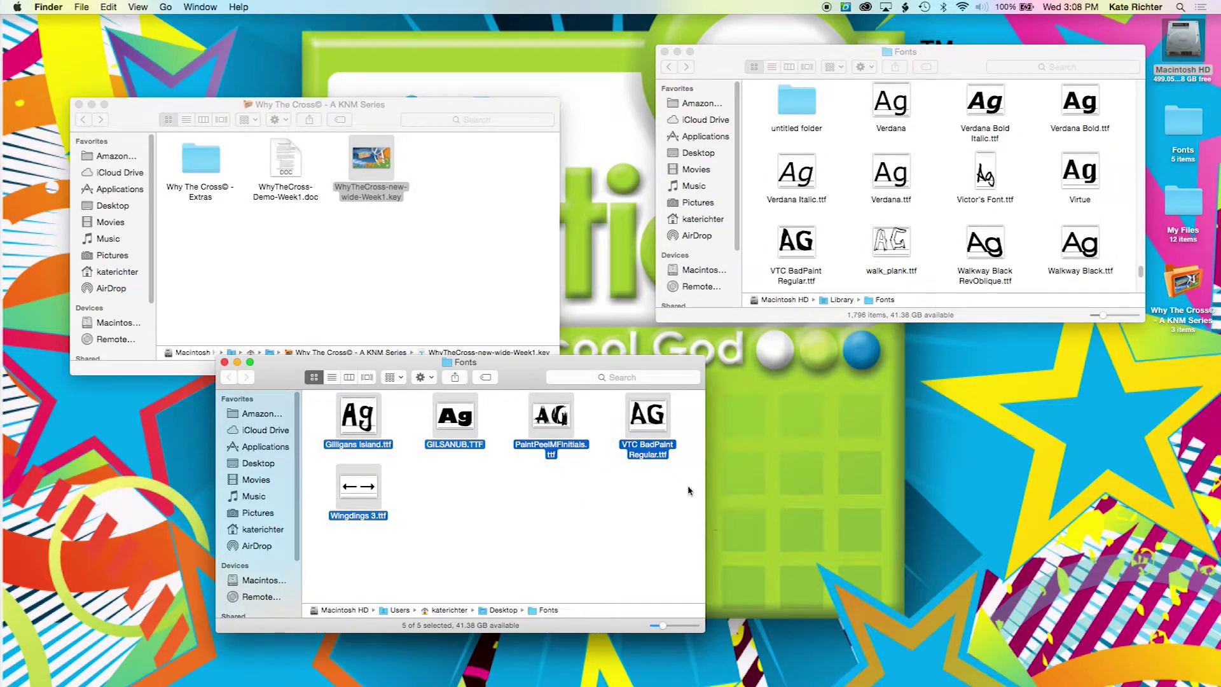
{"action": "left_click_drag", "start_coordinate": [655, 431], "coordinate": [855, 216]}
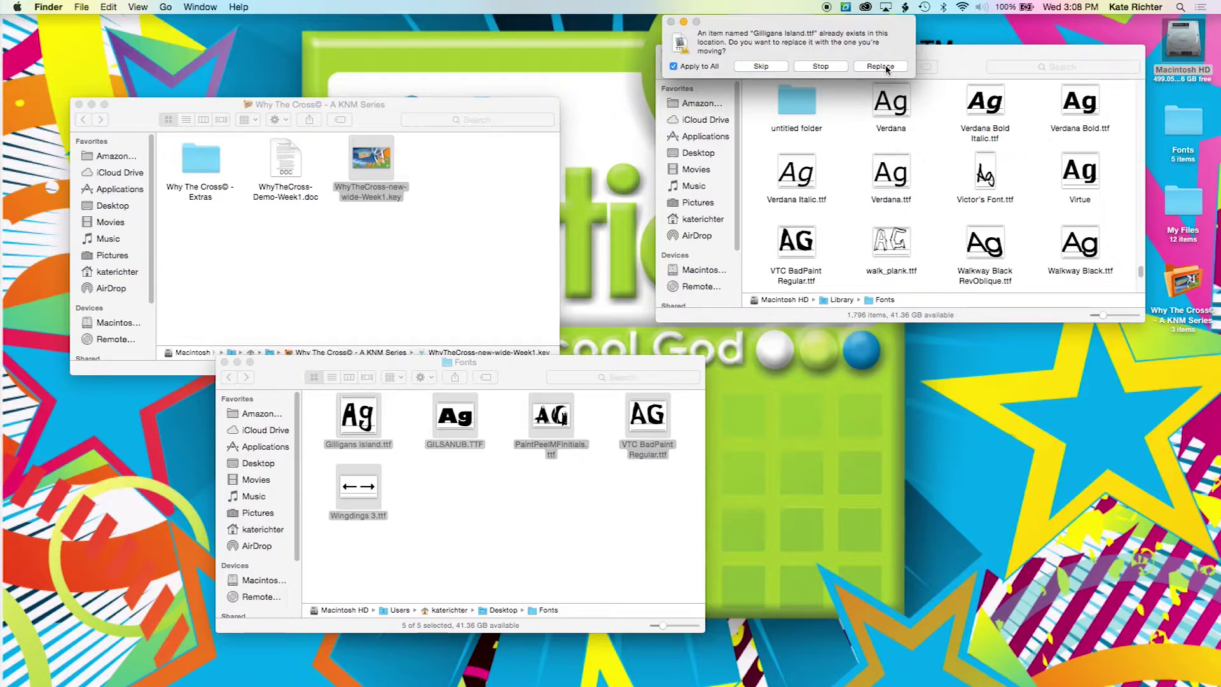
Step: Replace the existing fonts for all items and authorize the move with the administrator password
{"action": "left_click", "coordinate": [886, 66]}
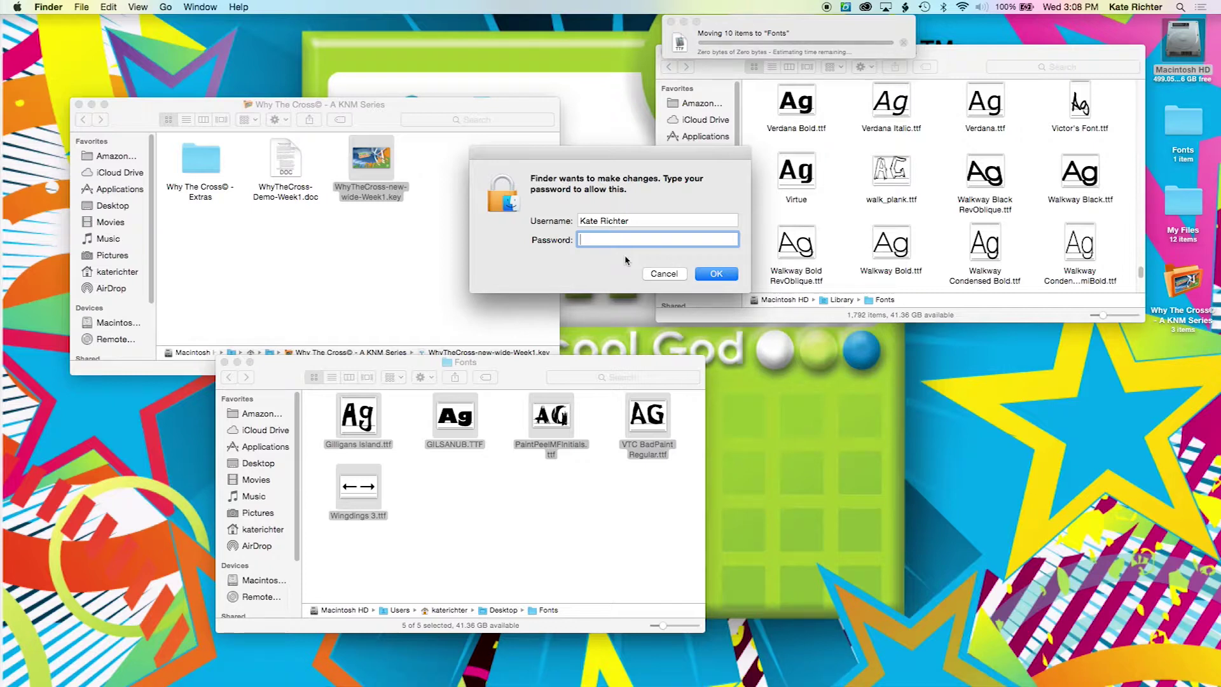
{"action": "type", "text": "•••••"}
{"action": "key", "text": "Return"}
{"action": "type", "text": "•••••"}
{"action": "key", "text": "Return"}
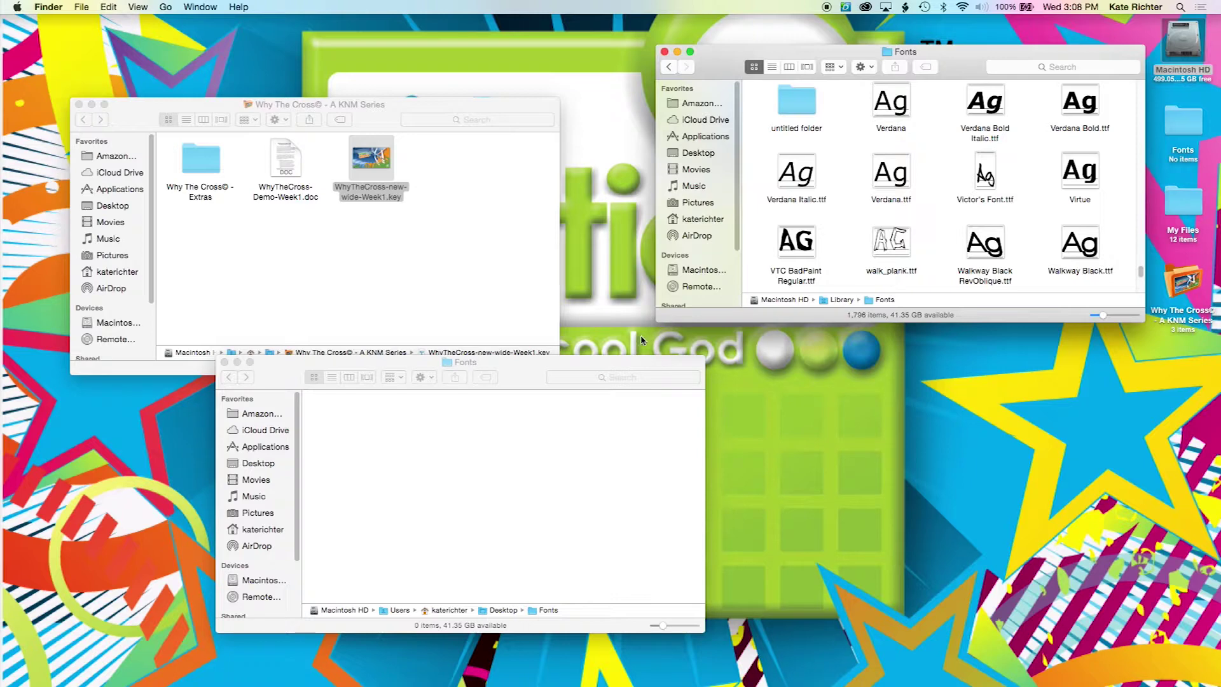
{"action": "left_click", "coordinate": [479, 495]}
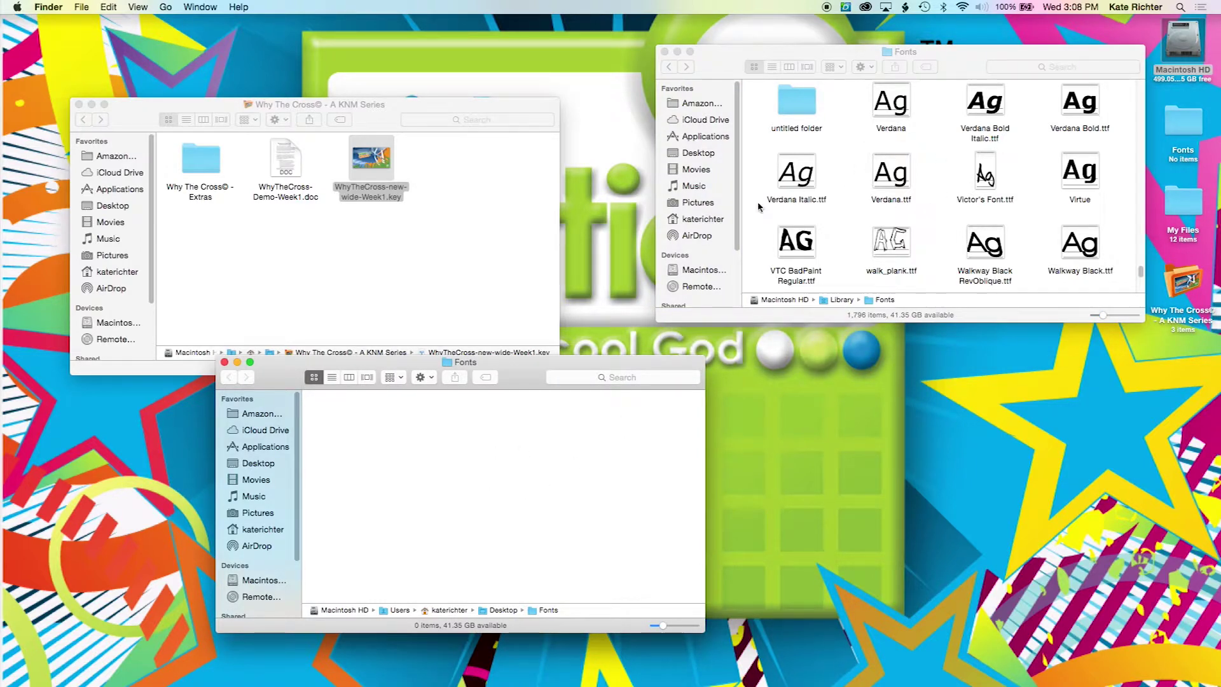
Step: Trash the empty desktop Fonts folder, close both font windows, and move the series window top-right
{"action": "left_click", "coordinate": [224, 363]}
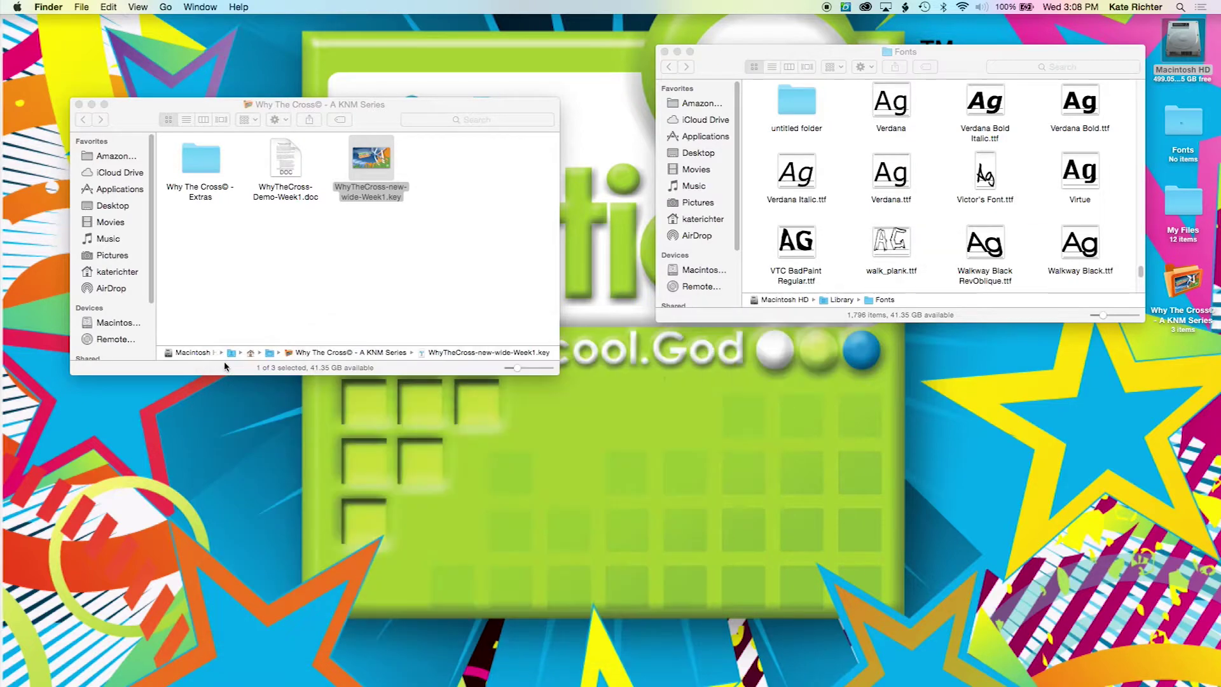
{"action": "left_click_drag", "start_coordinate": [1182, 124], "coordinate": [1027, 661]}
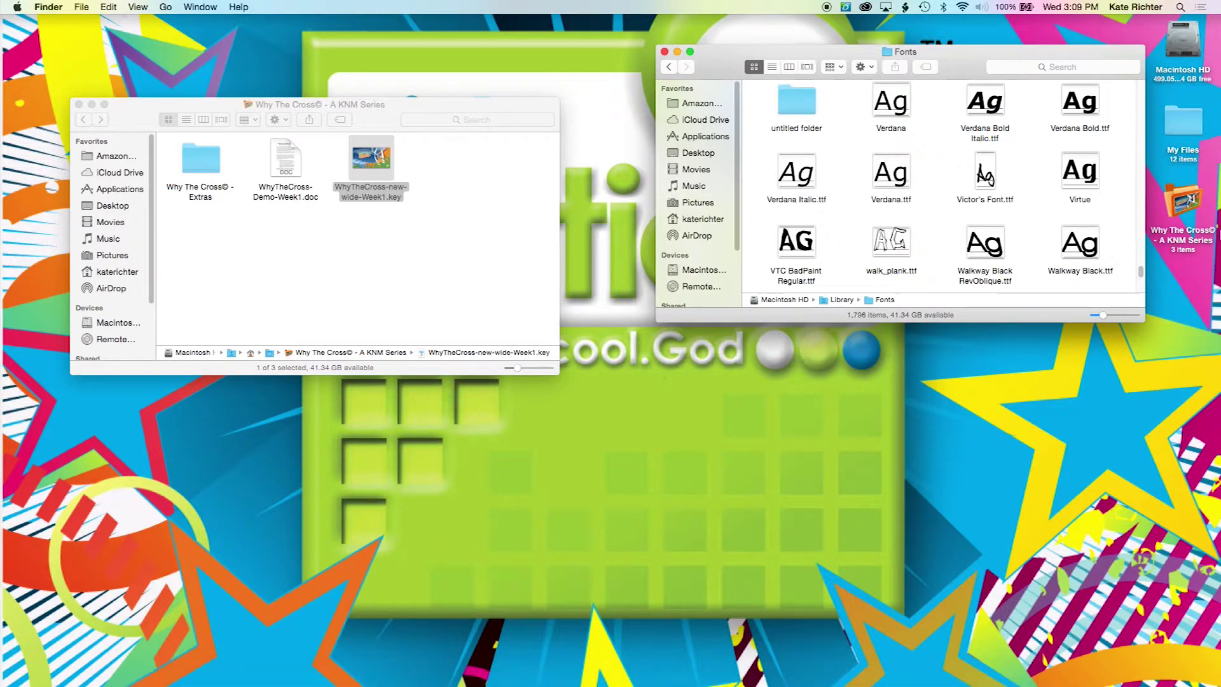
{"action": "double_click", "coordinate": [1186, 206]}
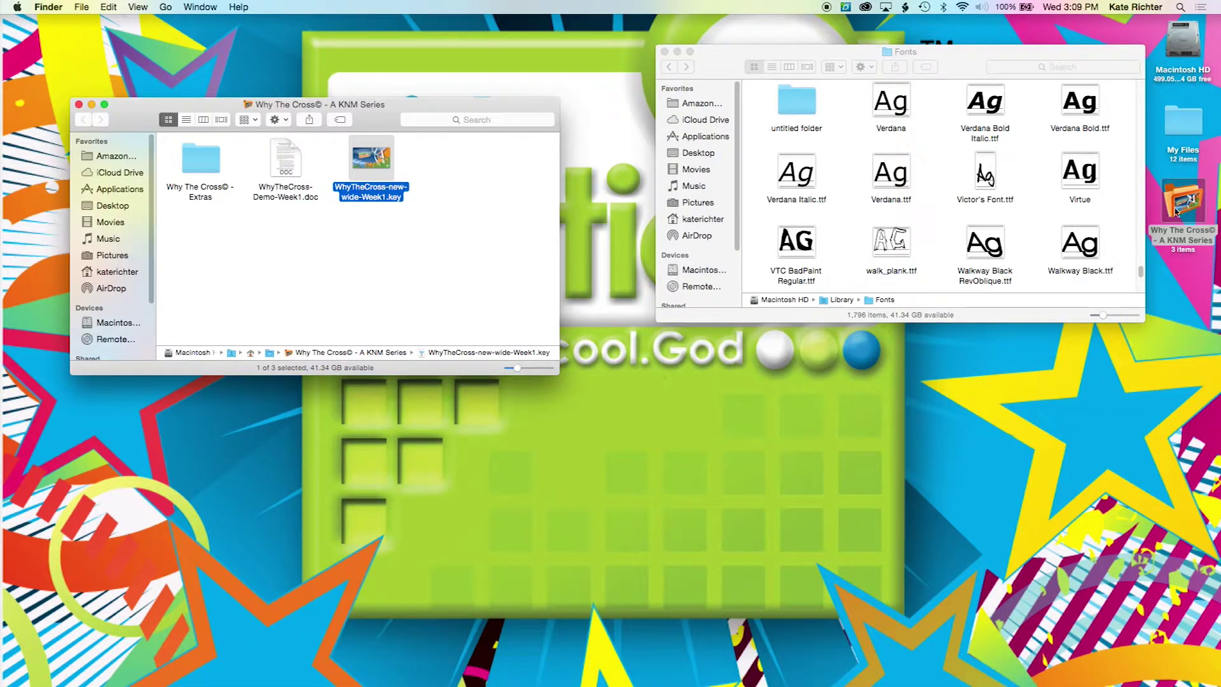
{"action": "left_click", "coordinate": [663, 52]}
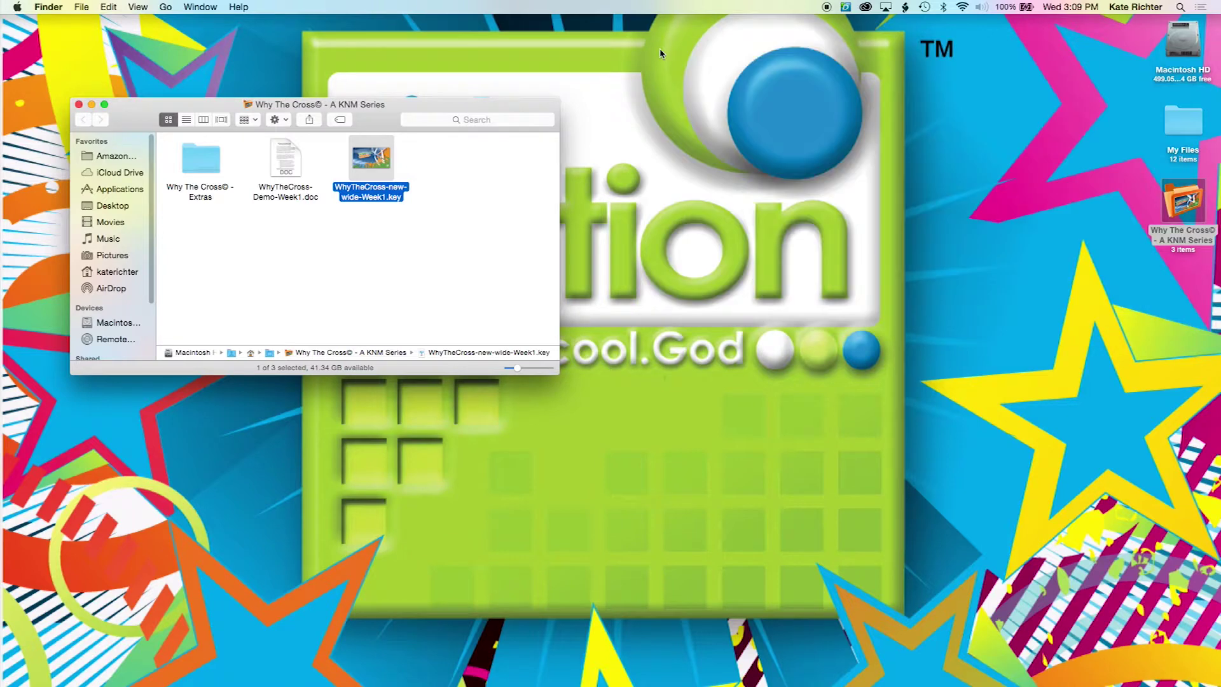
{"action": "left_click_drag", "start_coordinate": [382, 123], "coordinate": [901, 60]}
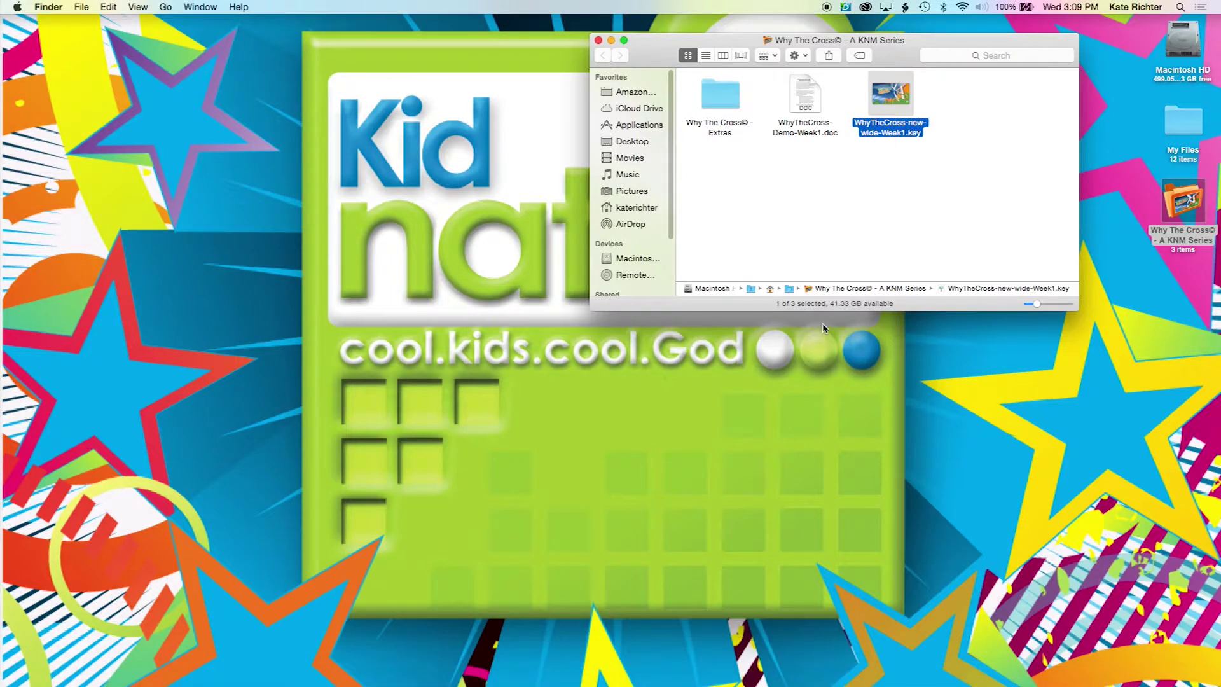
Step: Open WhyTheCross-new-wide-Week1.key in Keynote and WhyTheCross-Demo-Week1.doc in Word
{"action": "double_click", "coordinate": [892, 99]}
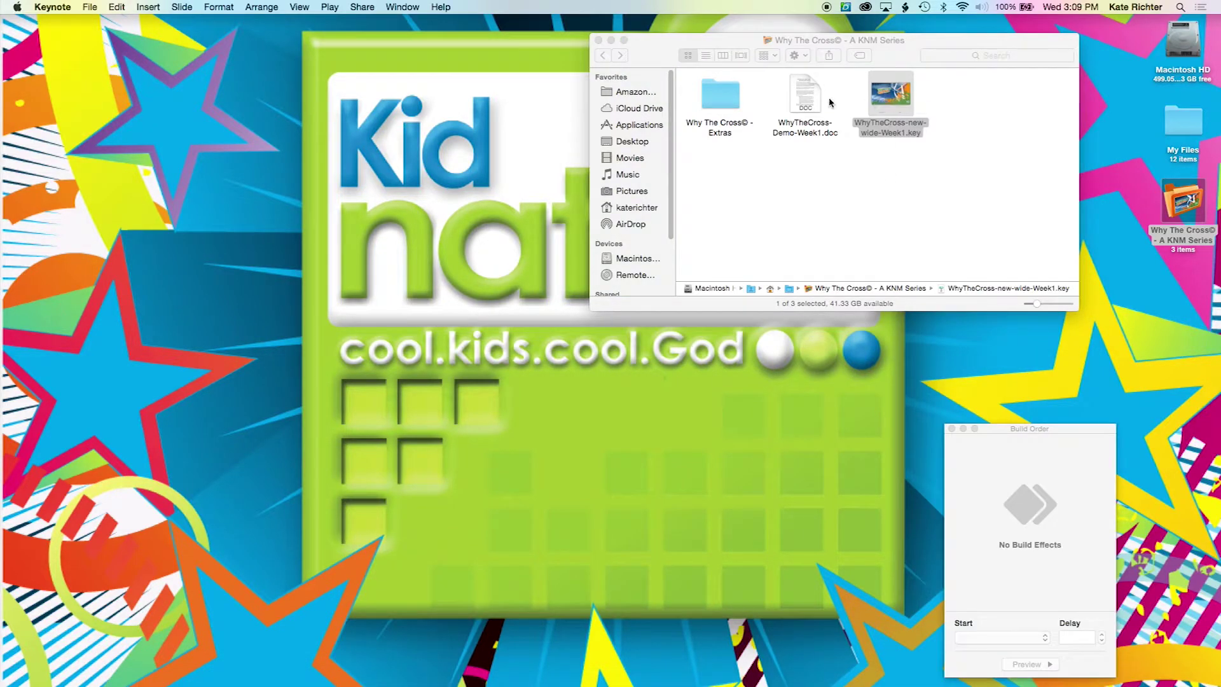
{"action": "double_click", "coordinate": [806, 95]}
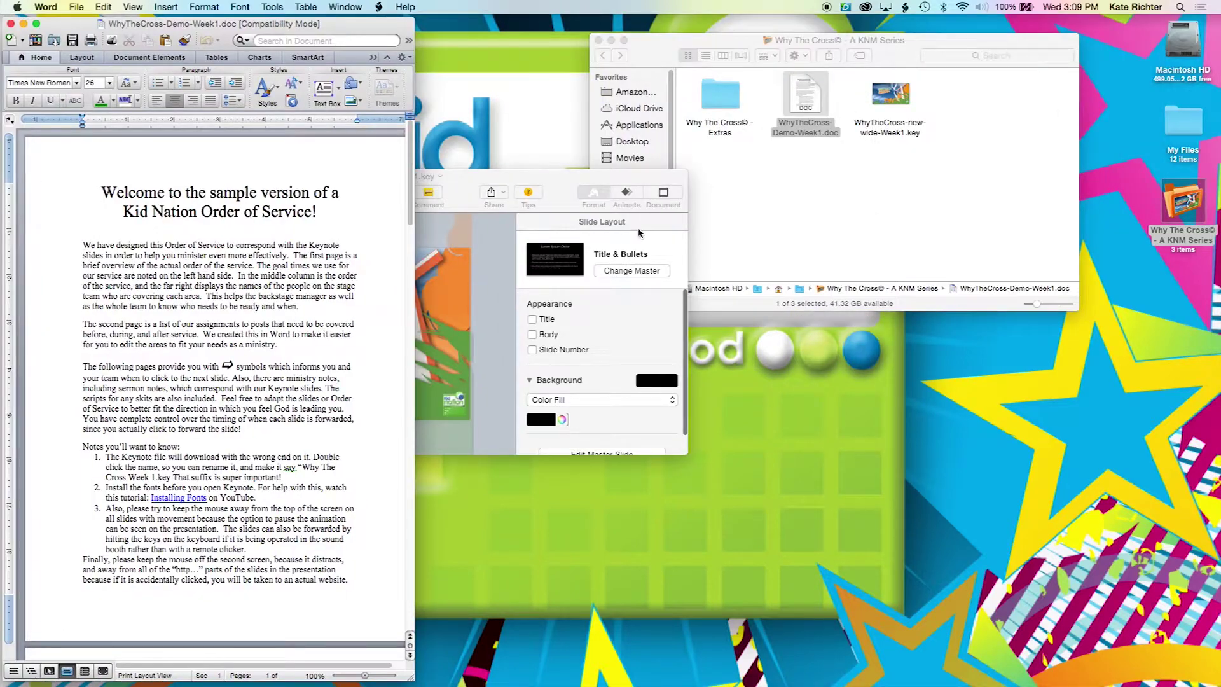
Step: Place Word's order of service on the right and Keynote top-left, then review slides 1, 5 and 3
{"action": "left_click_drag", "start_coordinate": [222, 24], "coordinate": [962, 5]}
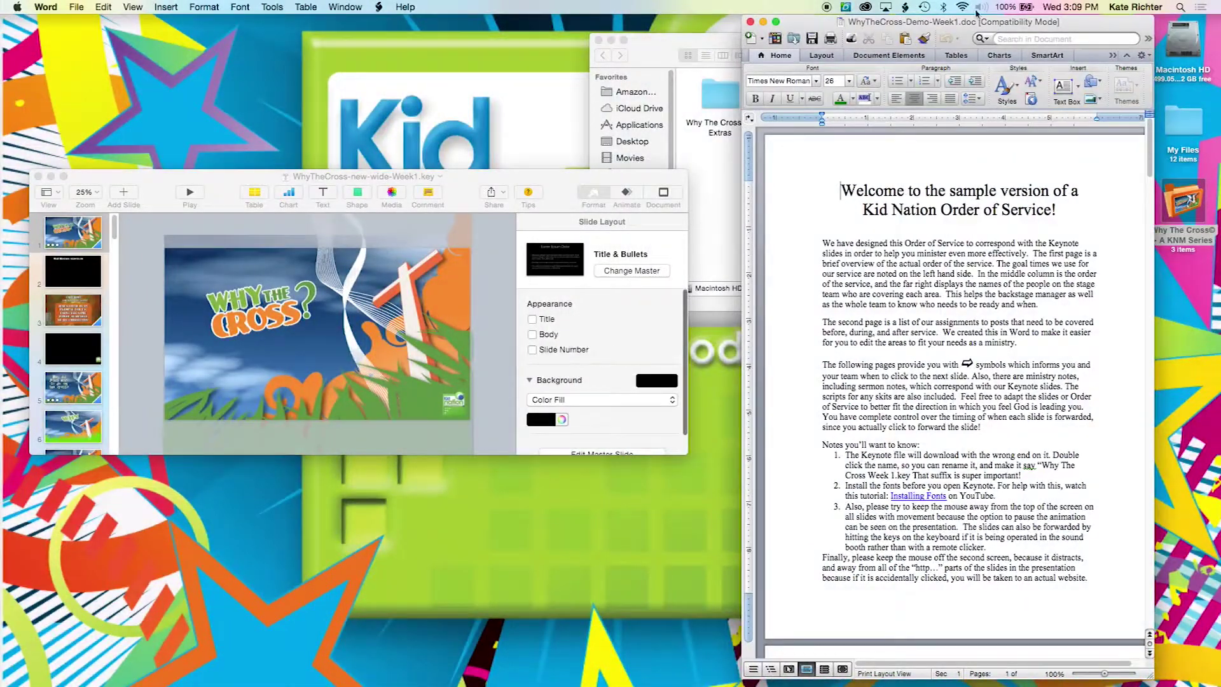
{"action": "left_click_drag", "start_coordinate": [228, 198], "coordinate": [212, 86]}
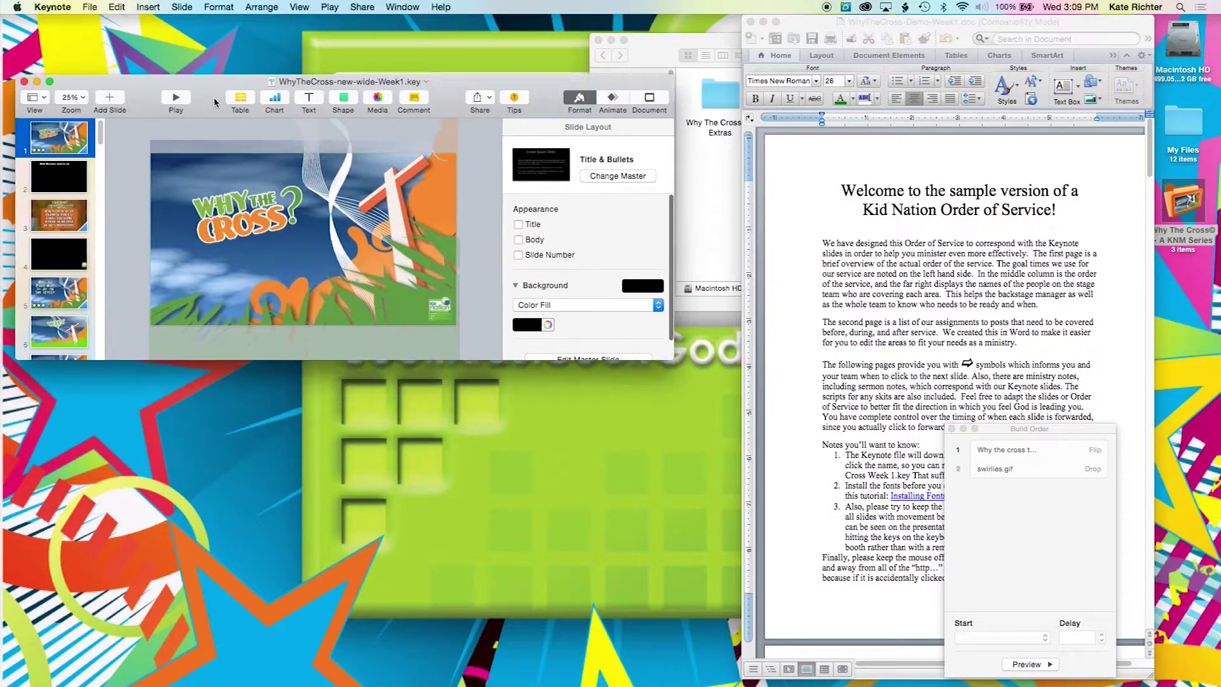
{"action": "left_click", "coordinate": [235, 199]}
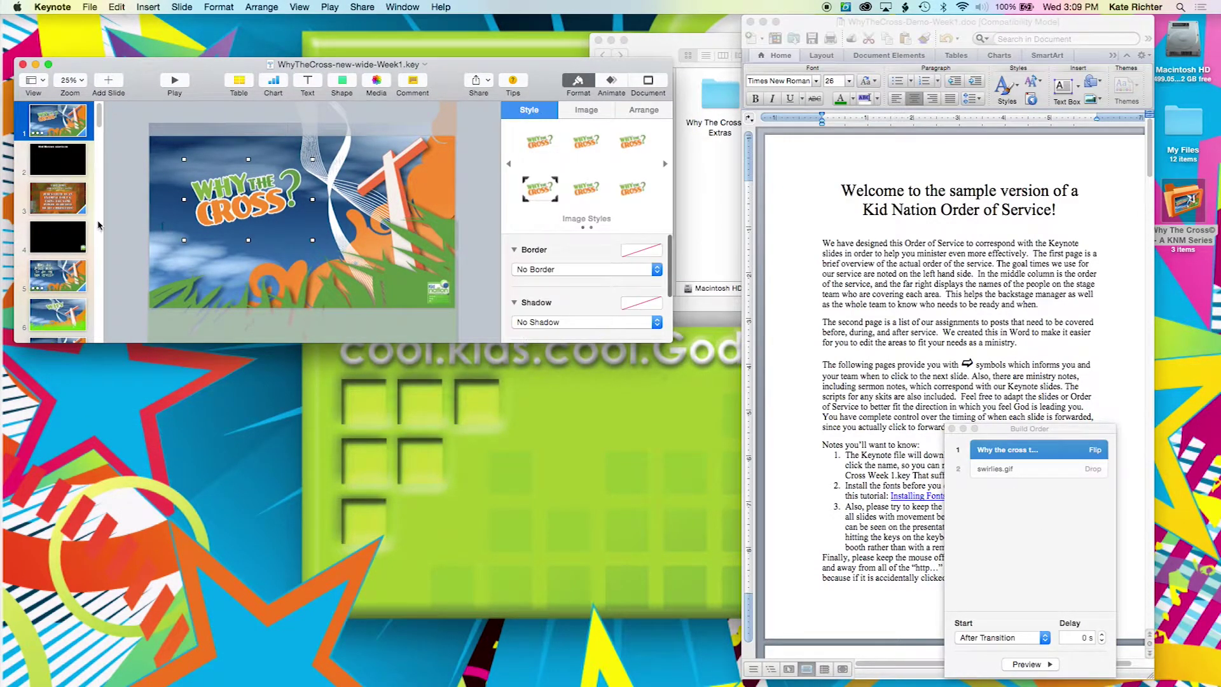
{"action": "left_click", "coordinate": [42, 275]}
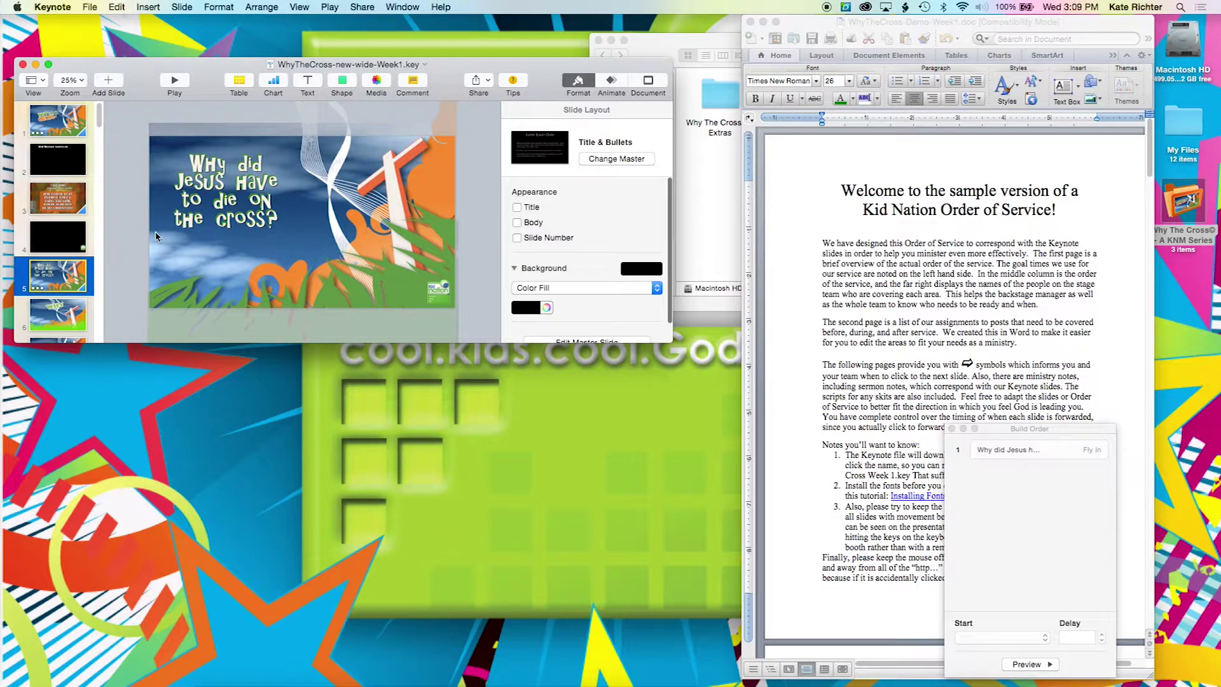
{"action": "left_click", "coordinate": [225, 212]}
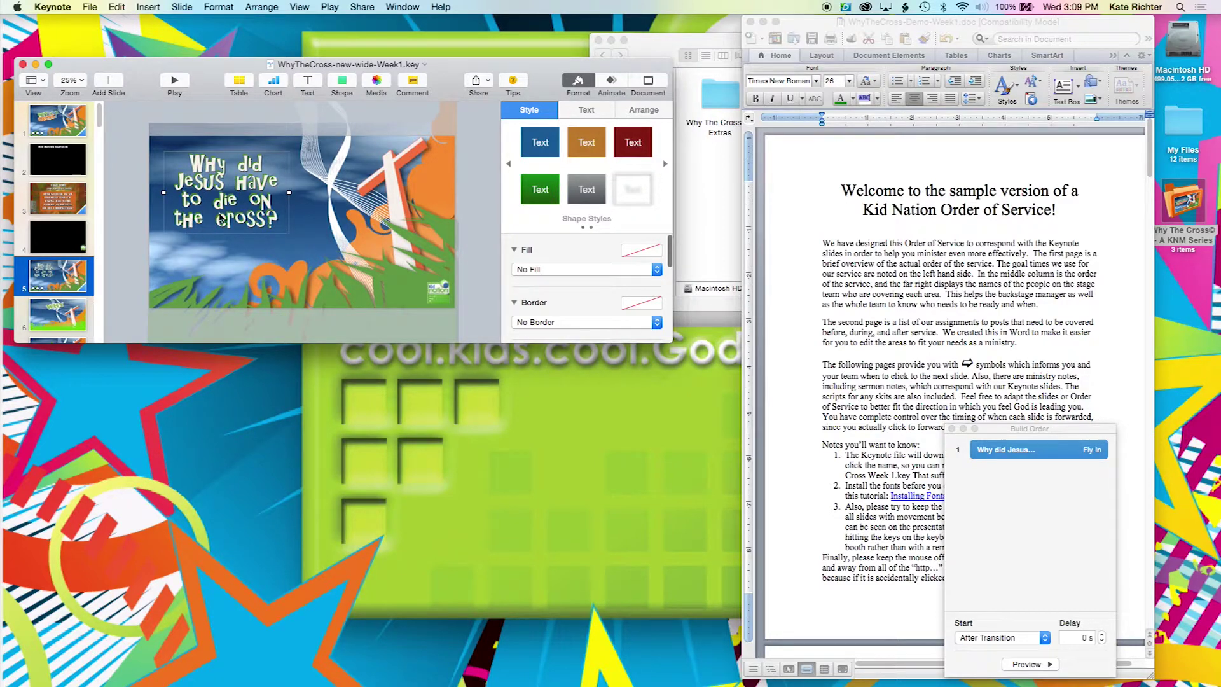
{"action": "left_click", "coordinate": [70, 209]}
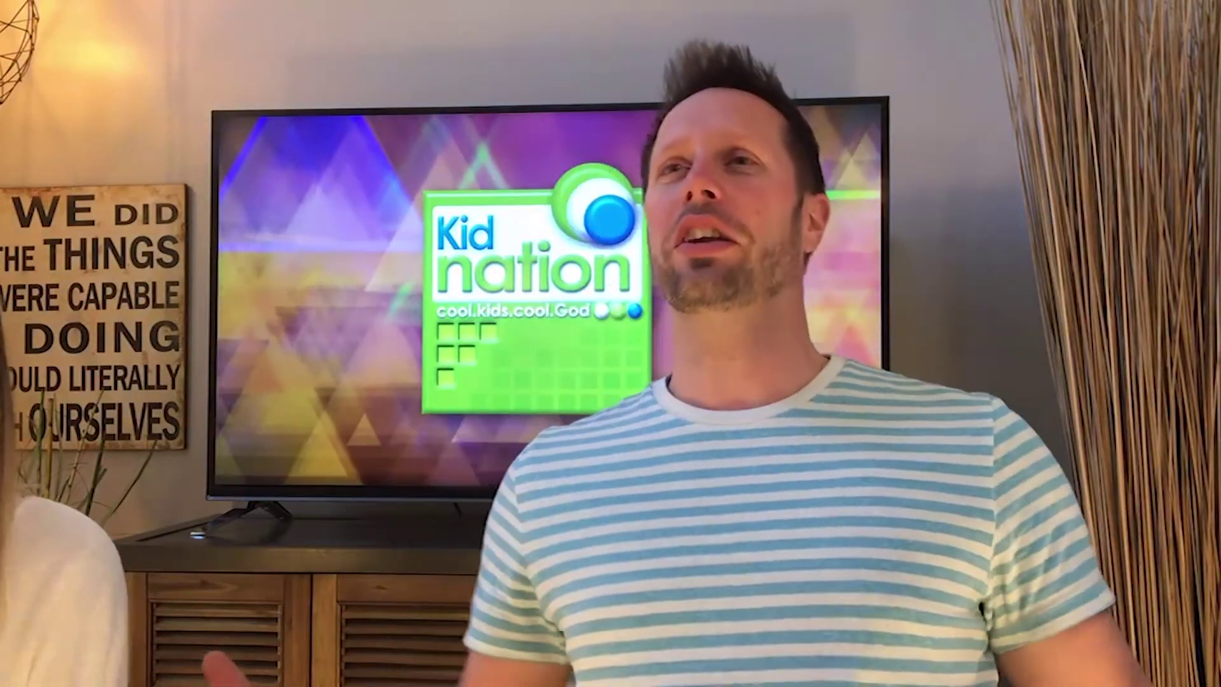